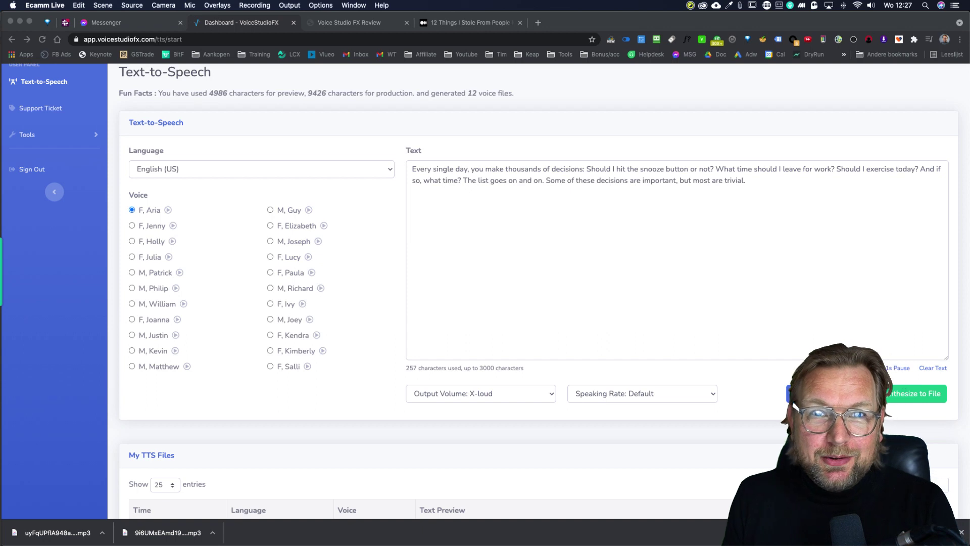
# Bring Chrome forward and show the review page listing the $27, $37 and $47 tiers
pyautogui.click(817, 220)
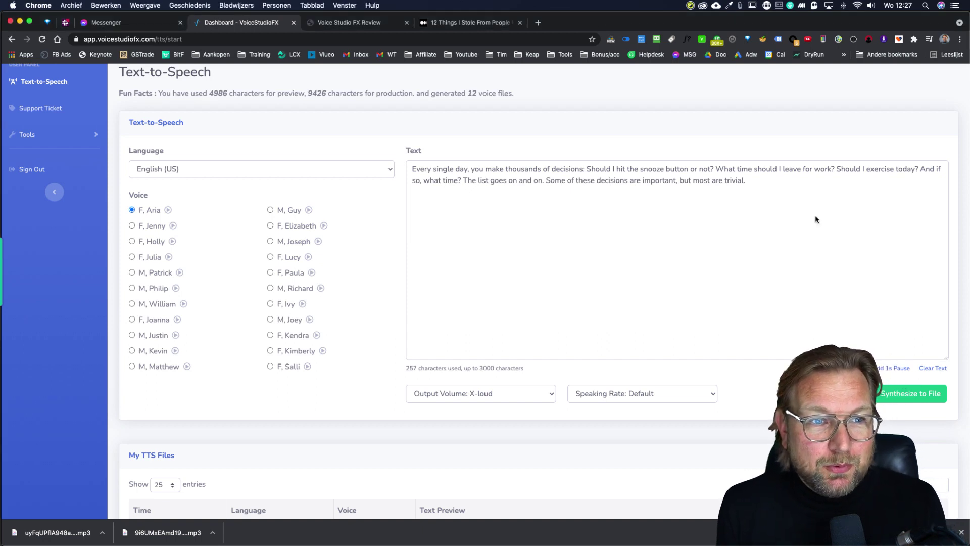
pyautogui.scroll(2, 817, 220)
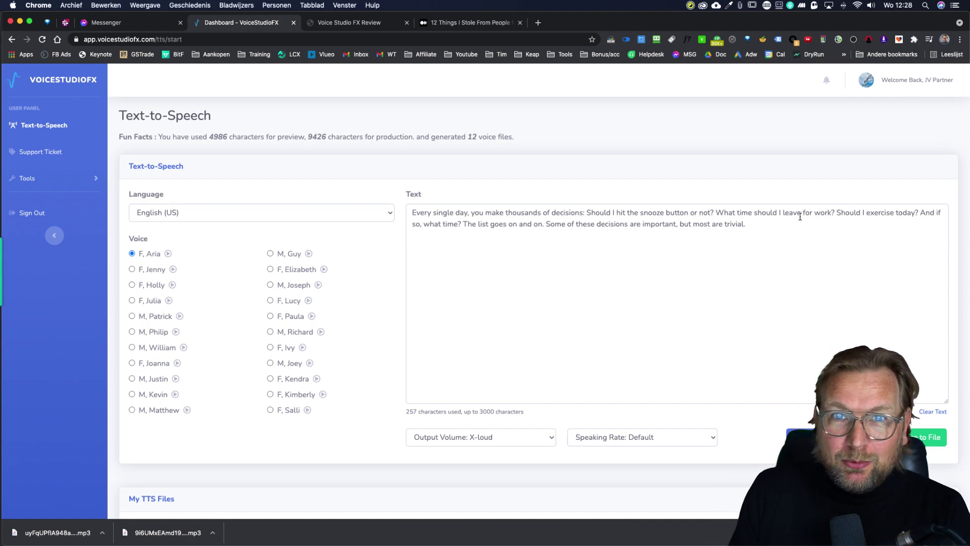
pyautogui.click(350, 24)
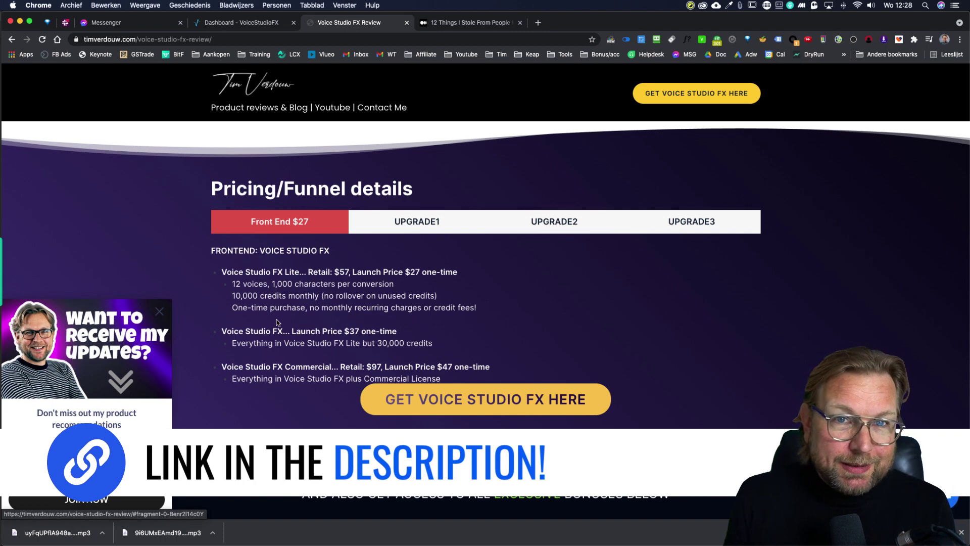
pyautogui.scroll(-10, 277, 322)
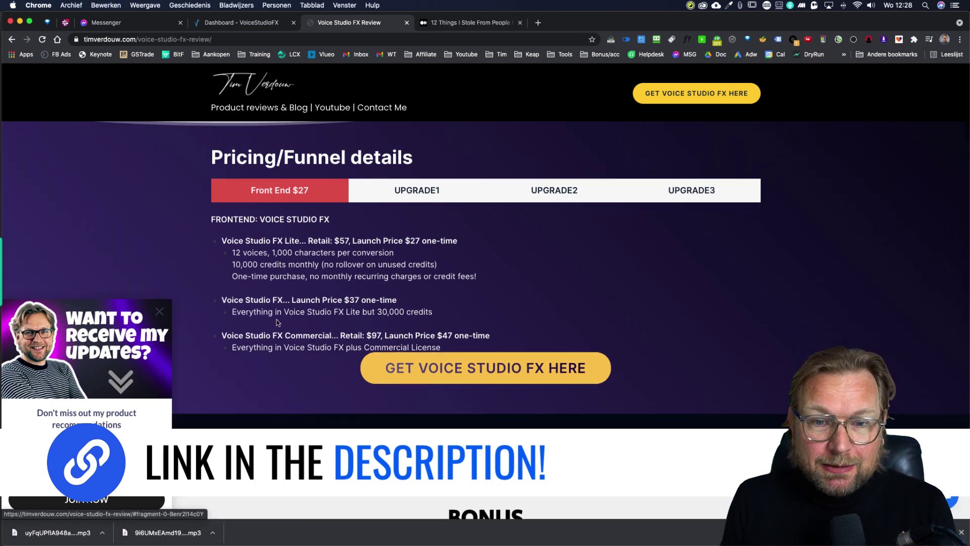
pyautogui.scroll(-3, 277, 322)
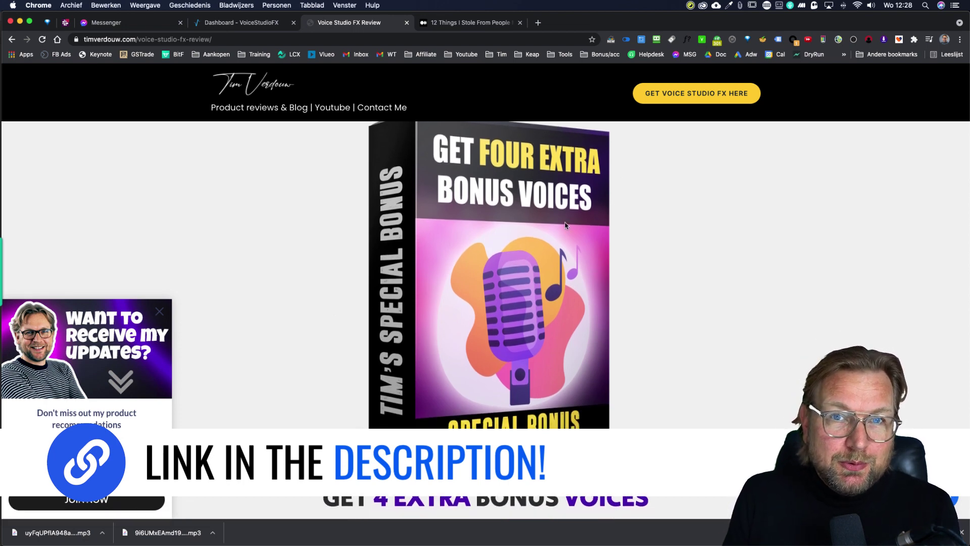
pyautogui.scroll(-5, 566, 226)
pyautogui.scroll(-5, 565, 226)
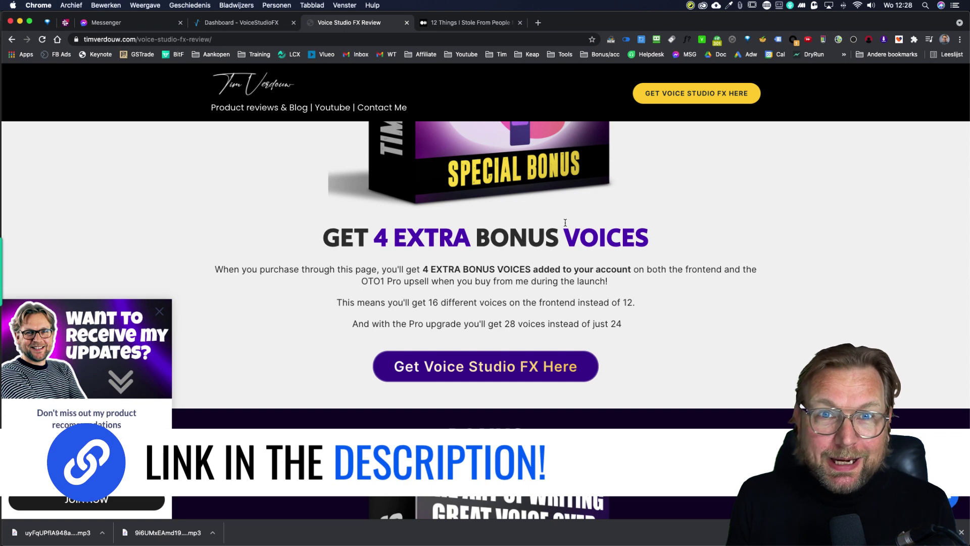
pyautogui.scroll(-12, 566, 223)
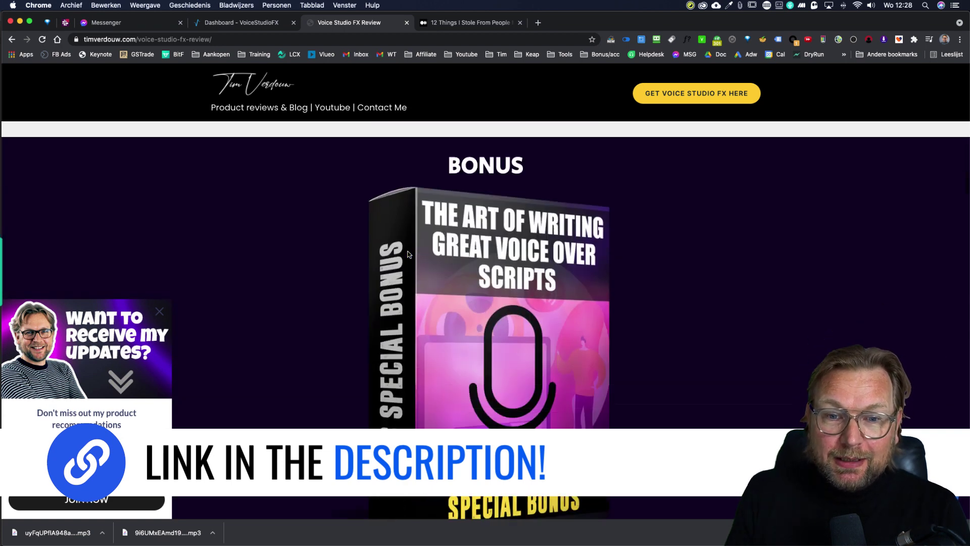
pyautogui.scroll(-20, 409, 254)
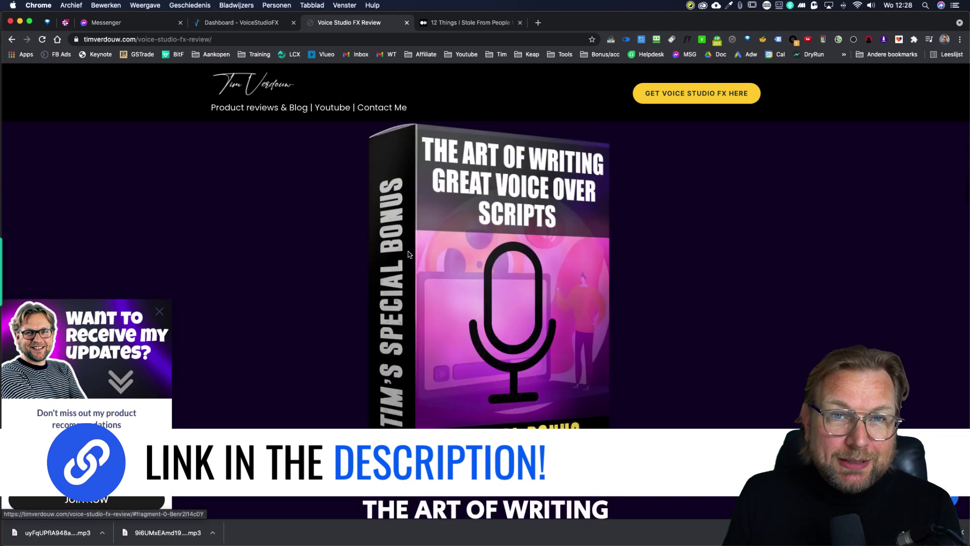
pyautogui.scroll(2, 423, 228)
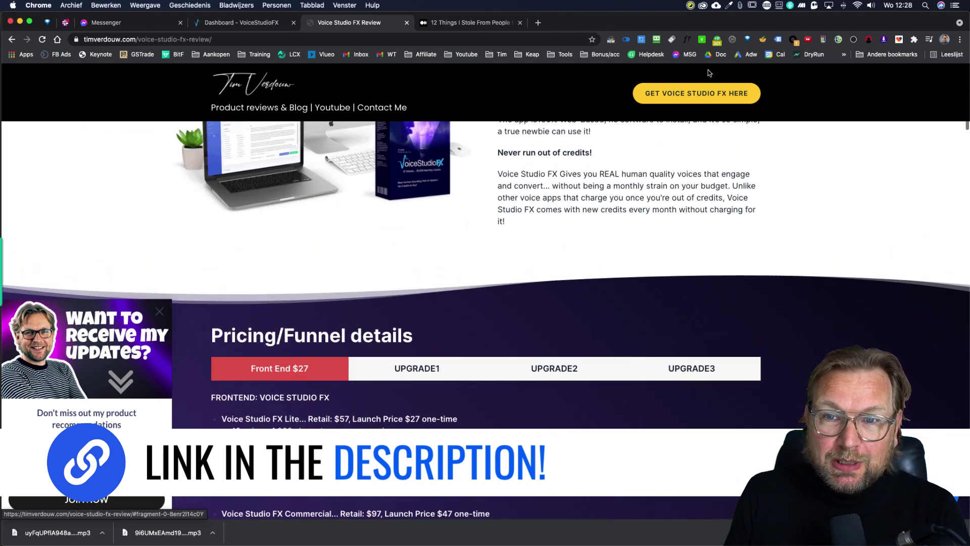
pyautogui.scroll(3, 495, 175)
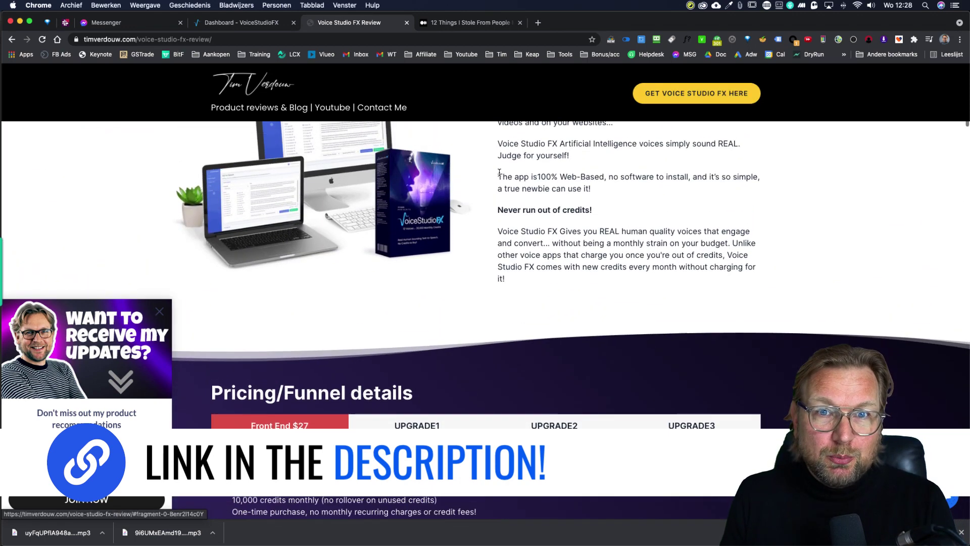
pyautogui.scroll(-4, 494, 176)
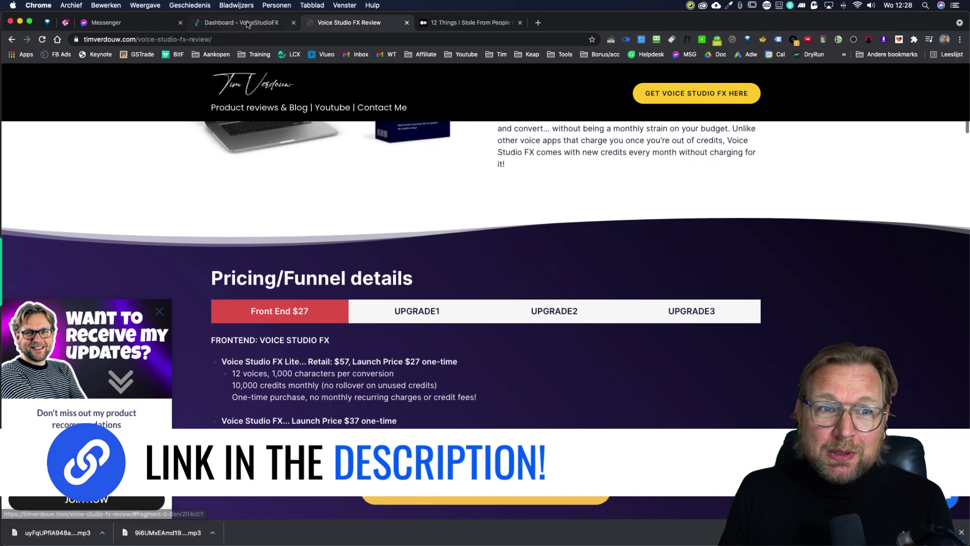
pyautogui.click(247, 23)
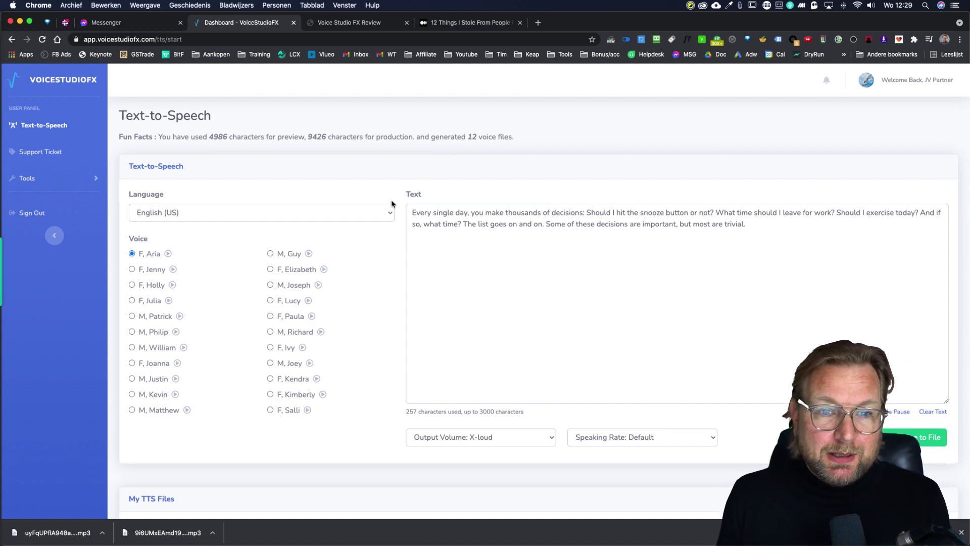
pyautogui.scroll(-2, 386, 210)
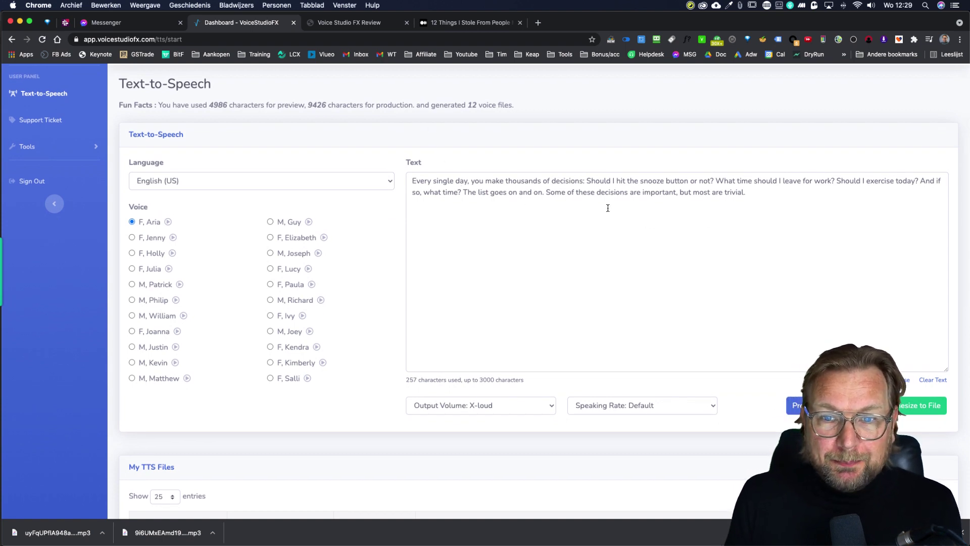
pyautogui.click(695, 209)
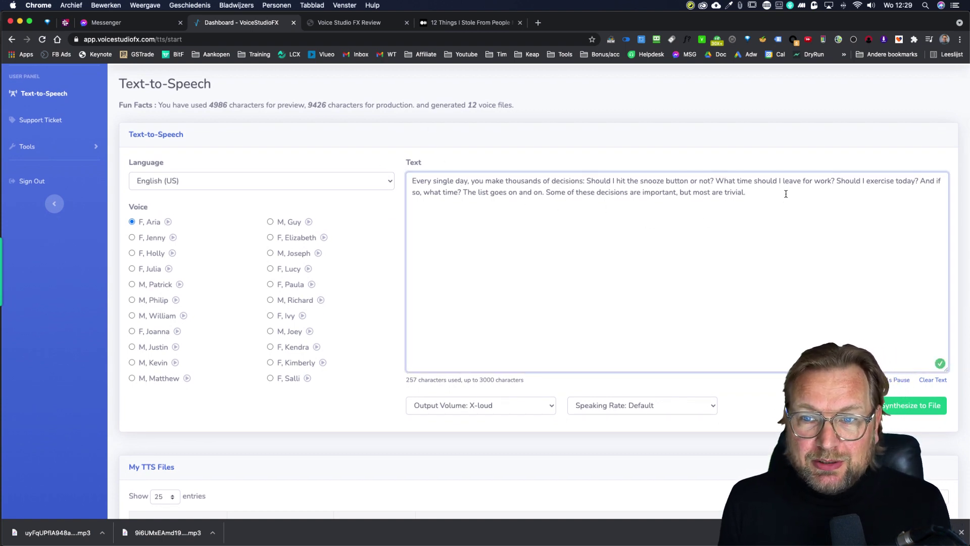
pyautogui.moveTo(755, 192); pyautogui.dragTo(405, 177)
pyautogui.click(647, 198)
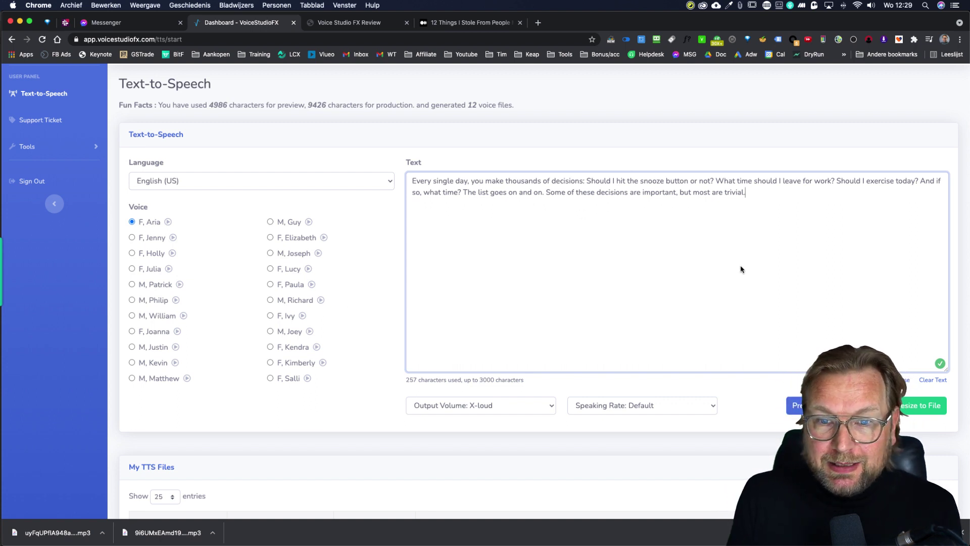
pyautogui.tripleClick(438, 183)
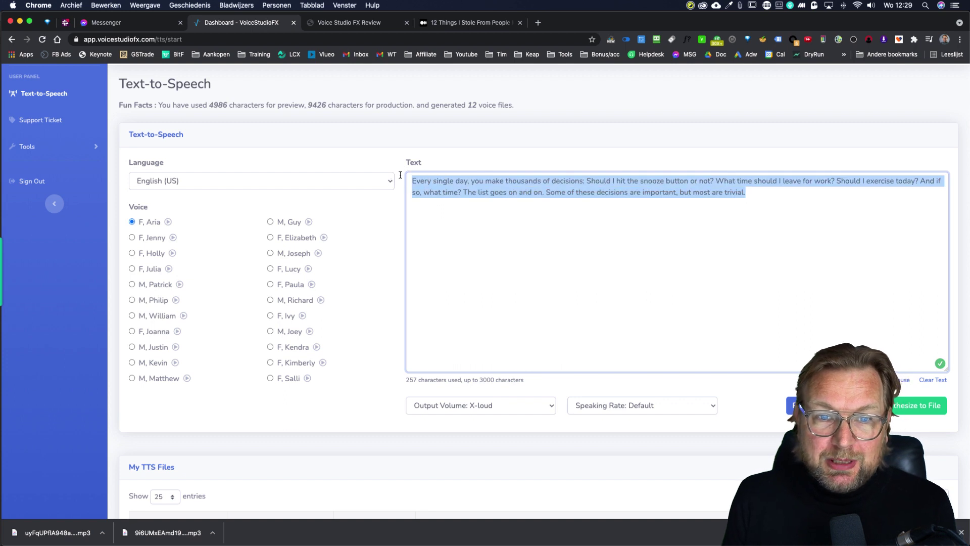
# Set output volume to Default, keep speaking rate at Default, and preview the decisions passage
pyautogui.click(507, 409)
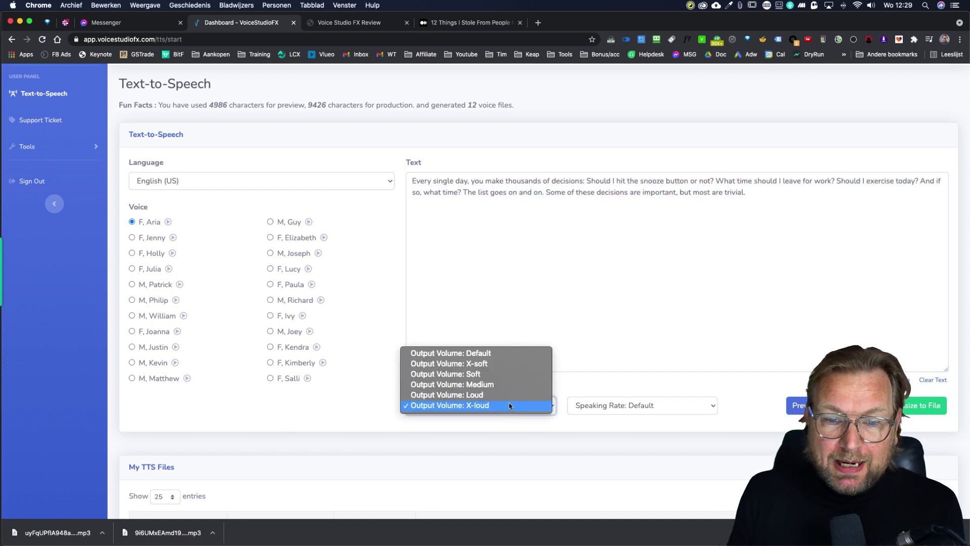
pyautogui.click(447, 354)
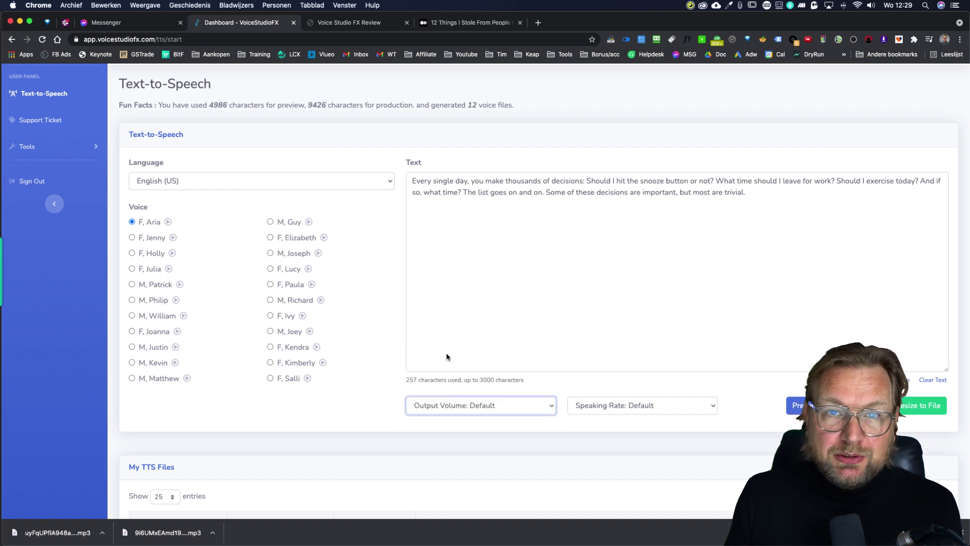
pyautogui.click(483, 407)
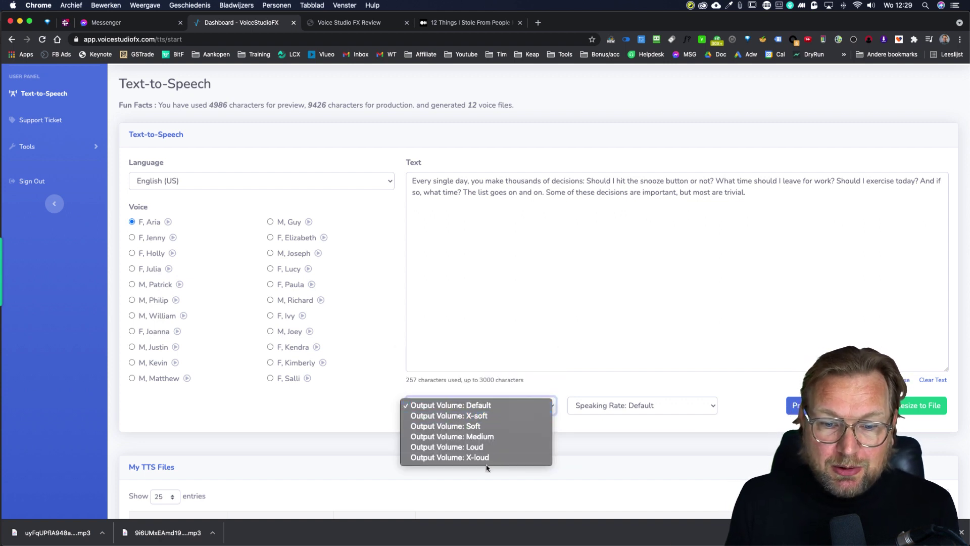
pyautogui.click(580, 384)
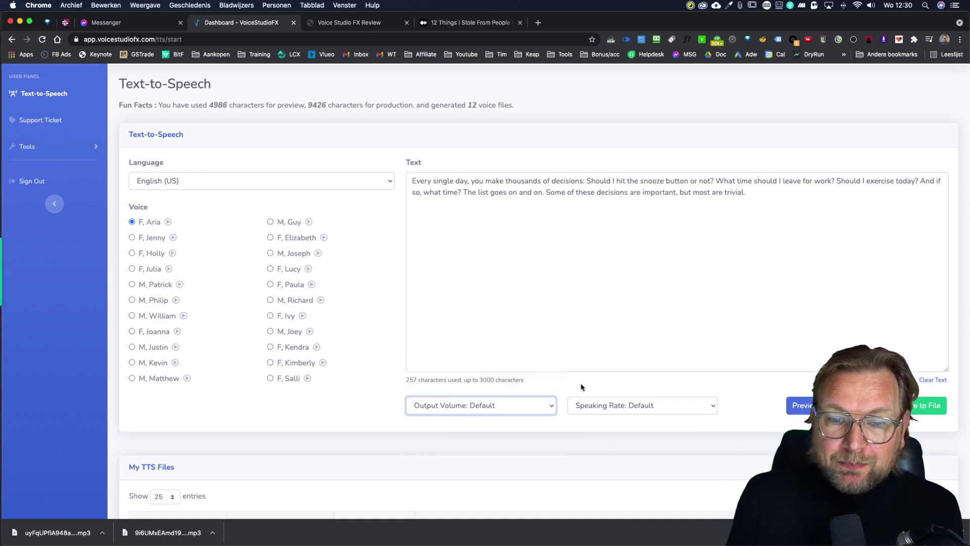
pyautogui.click(603, 408)
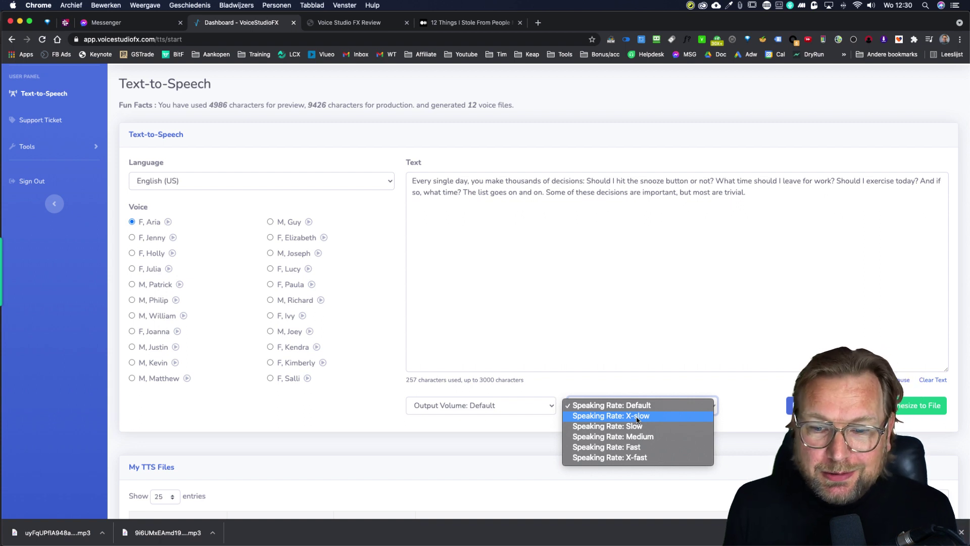
pyautogui.click(650, 404)
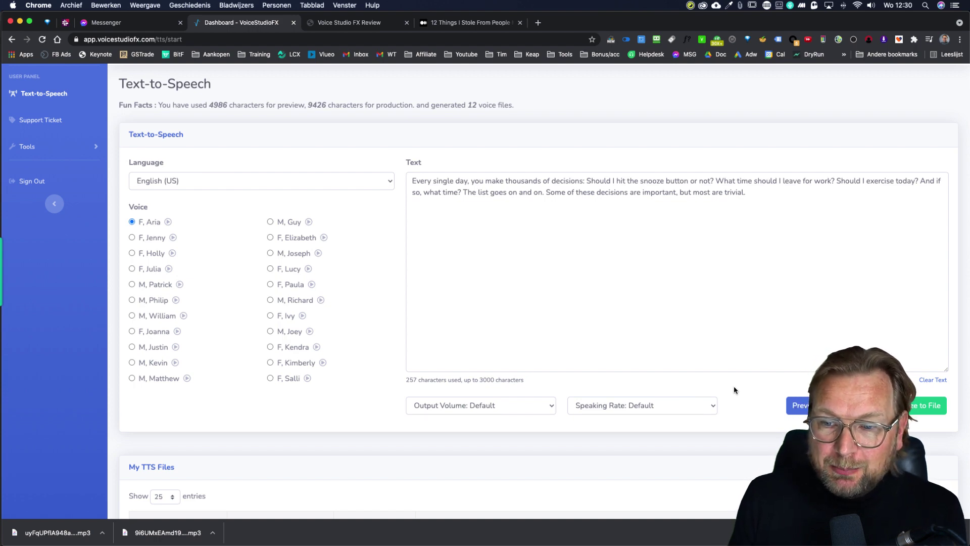
pyautogui.click(803, 405)
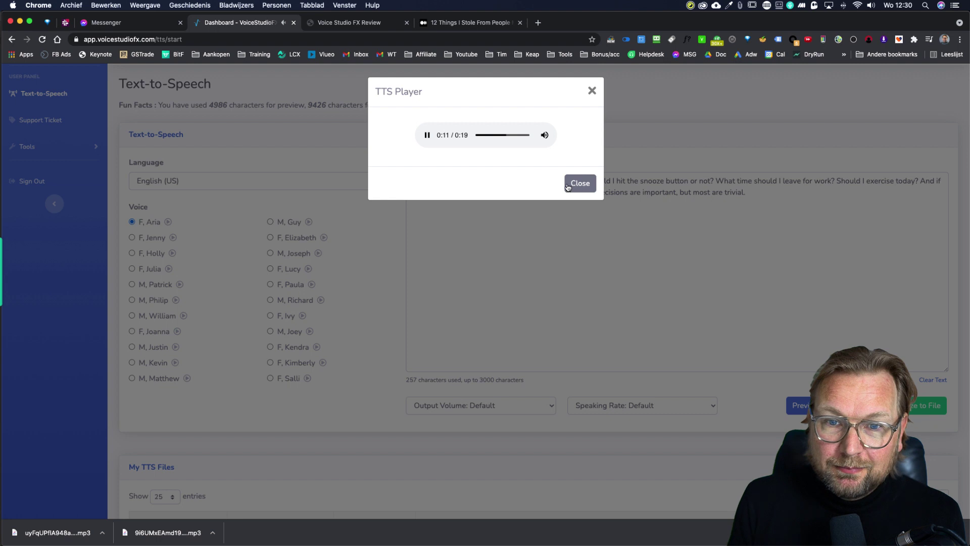
# Close the Aria preview and copy the brainpower-and-breakfast paragraph from the Medium article
pyautogui.click(575, 186)
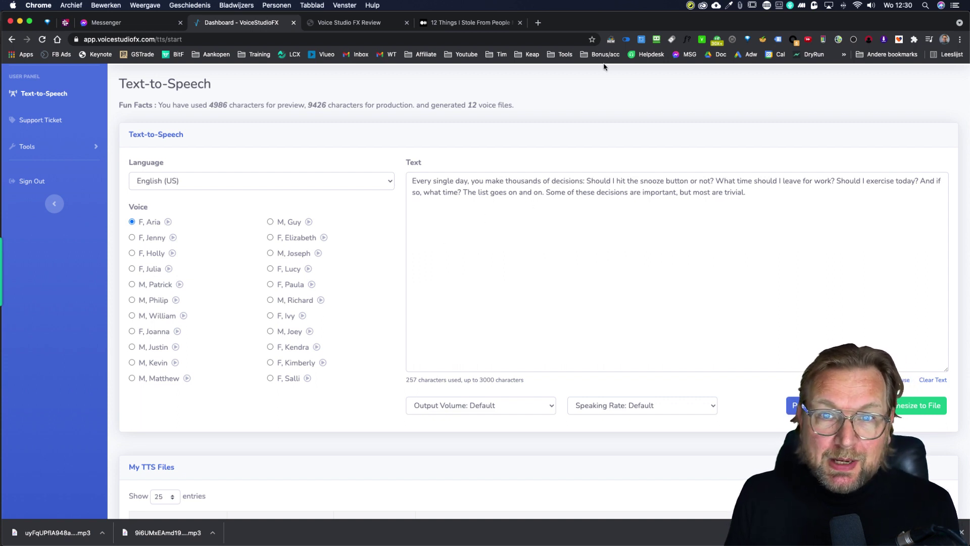
pyautogui.click(491, 23)
pyautogui.scroll(-5, 427, 211)
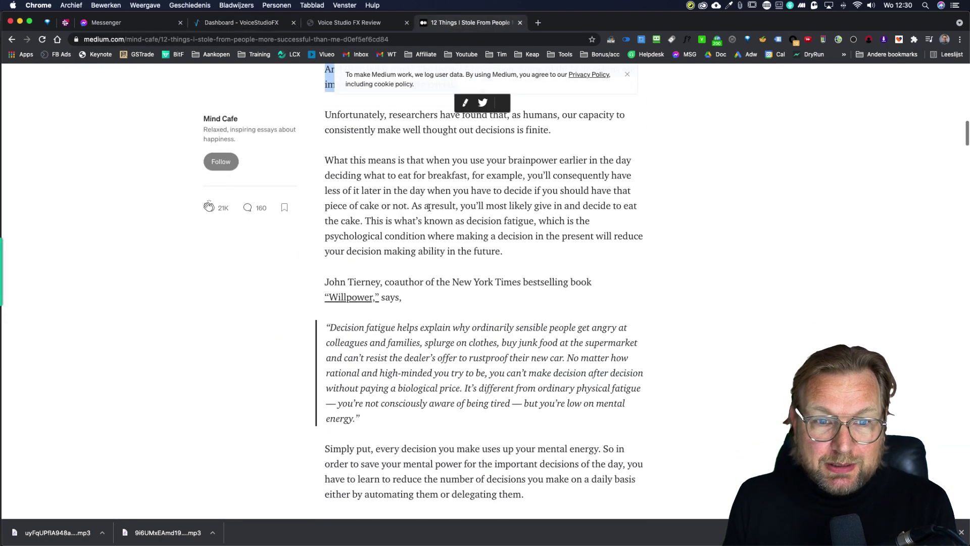
pyautogui.moveTo(409, 161); pyautogui.dragTo(303, 108)
pyautogui.press('super+c')
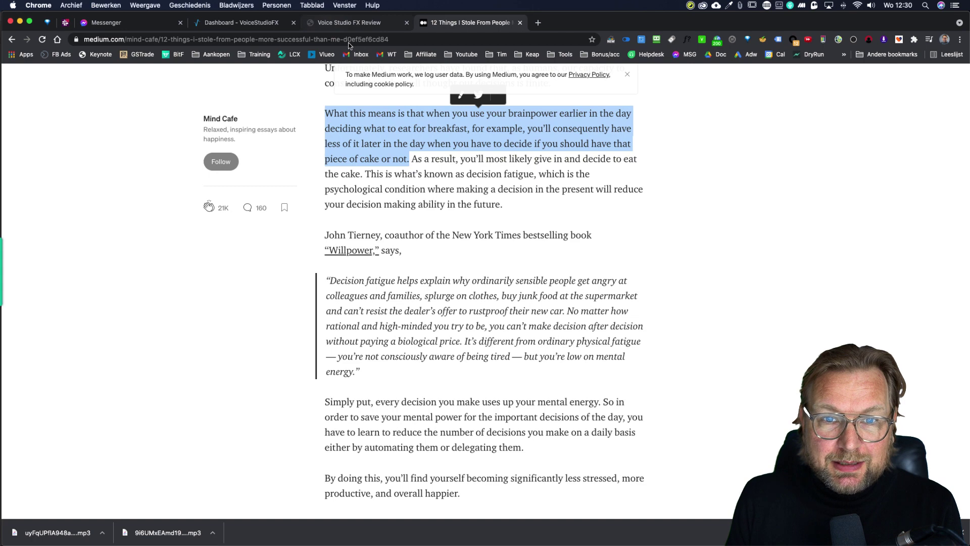
pyautogui.click(325, 21)
pyautogui.click(268, 25)
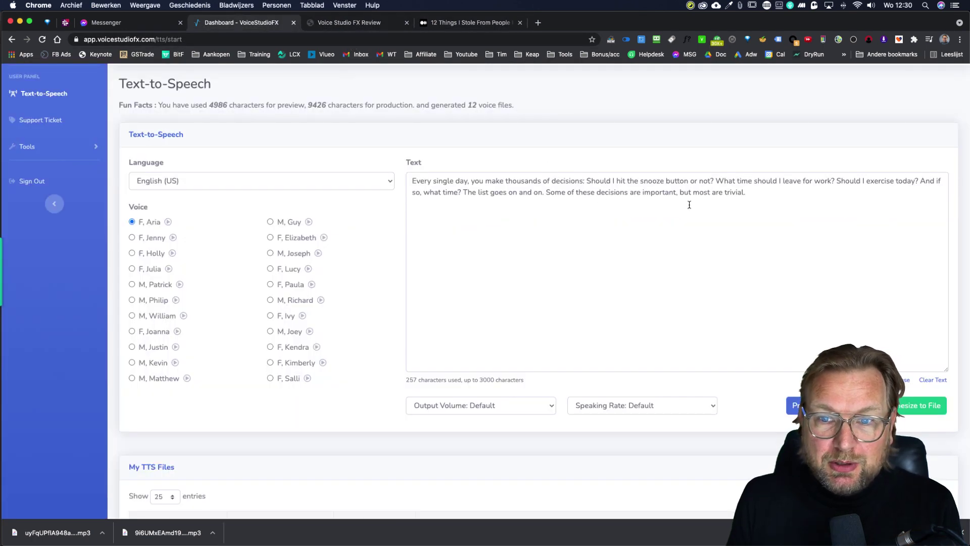
# Paste the brainpower paragraph over the sample text and preview it in the F, Jenny voice
pyautogui.moveTo(772, 200); pyautogui.dragTo(404, 179)
pyautogui.press('super+v')
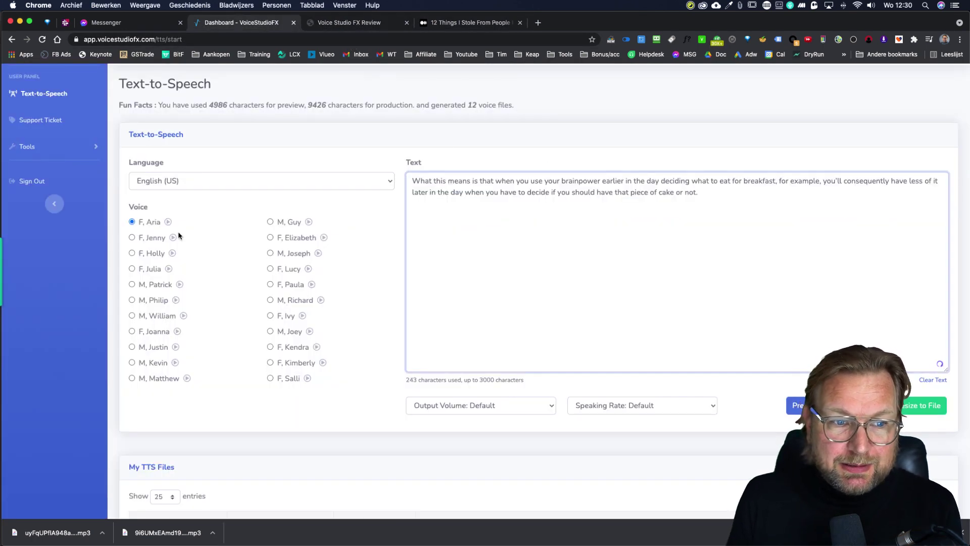
pyautogui.click(133, 238)
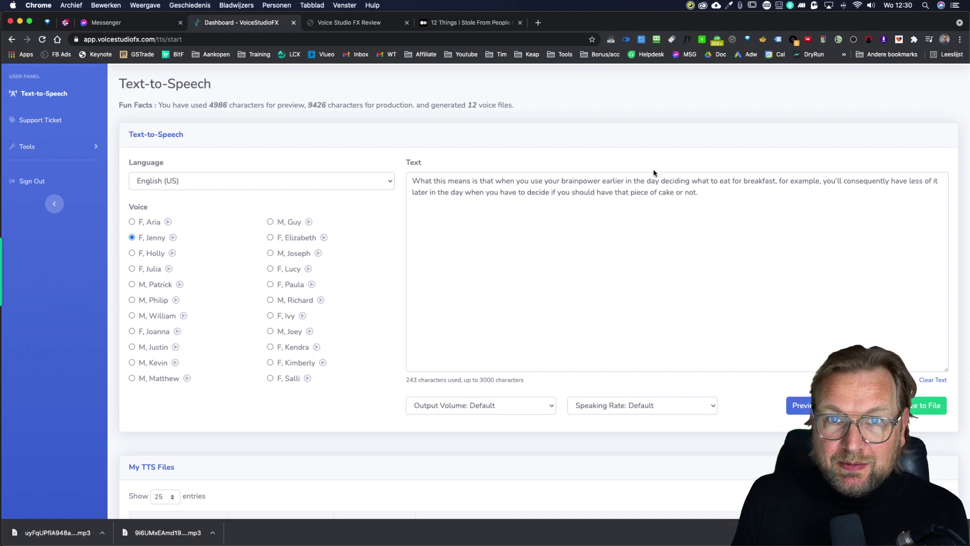
pyautogui.click(799, 406)
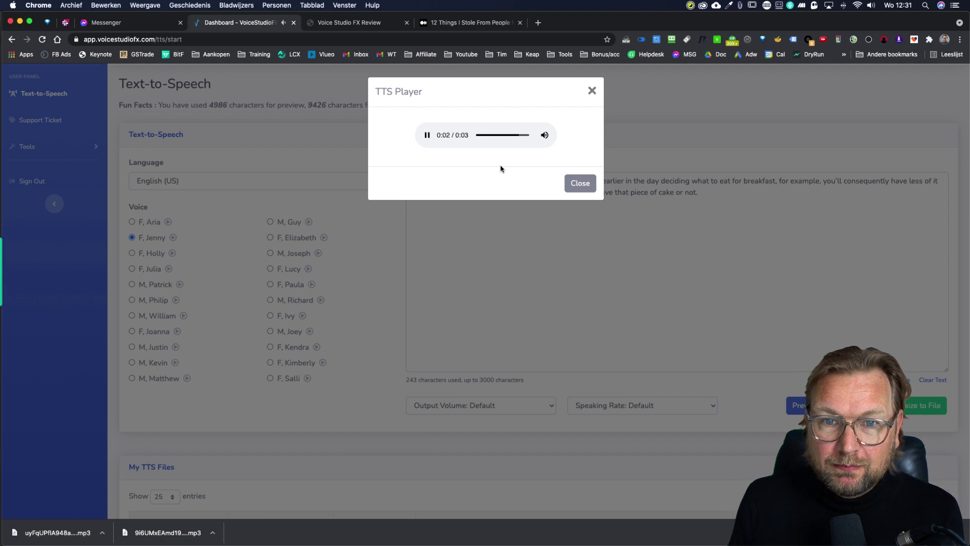
# Replay the brainpower passage in Jenny's voice and place the cursor after the text
pyautogui.click(580, 183)
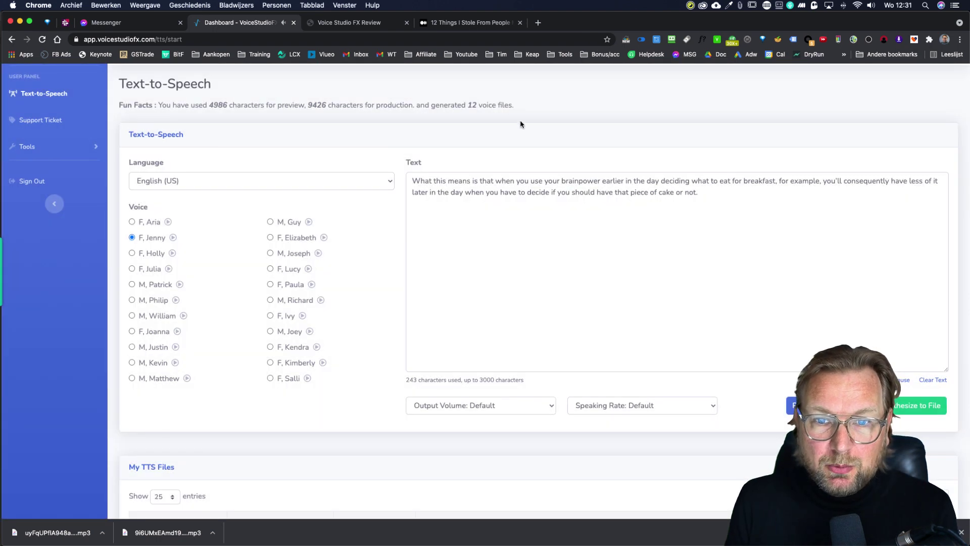
pyautogui.click(628, 184)
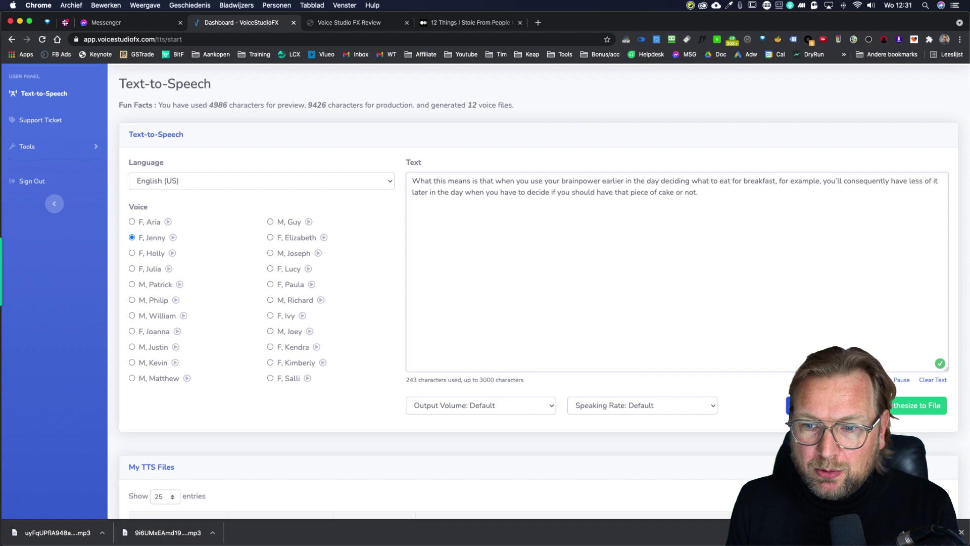
pyautogui.click(794, 405)
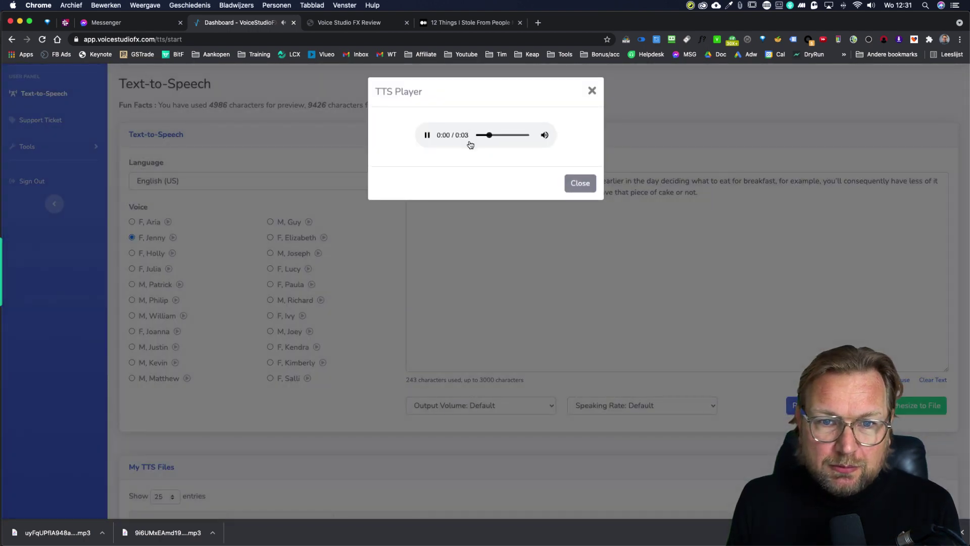
pyautogui.click(580, 183)
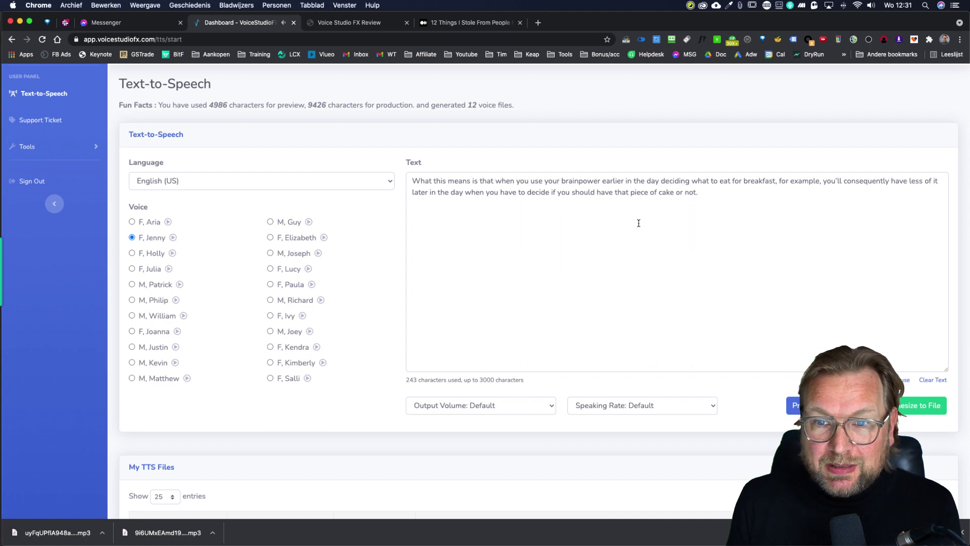
pyautogui.click(679, 202)
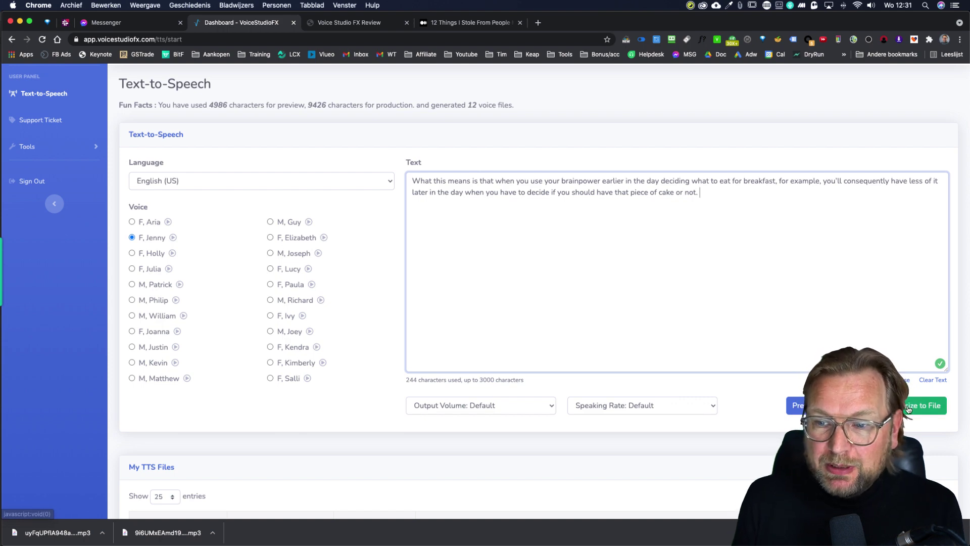
# Synthesize the Jenny passage to a file and play the new 10:31:19 entry in My TTS Files
pyautogui.click(801, 405)
pyautogui.scroll(-10, 682, 240)
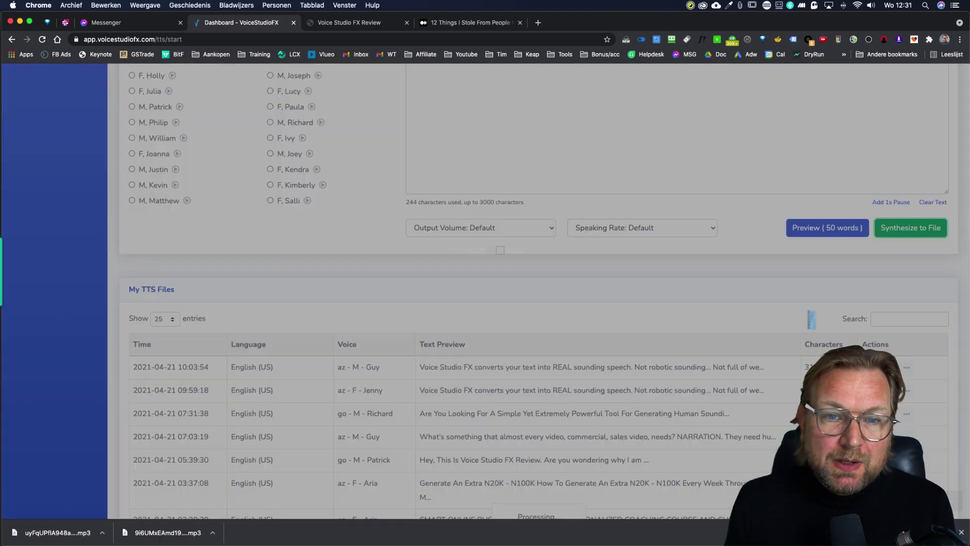
pyautogui.scroll(1, 682, 239)
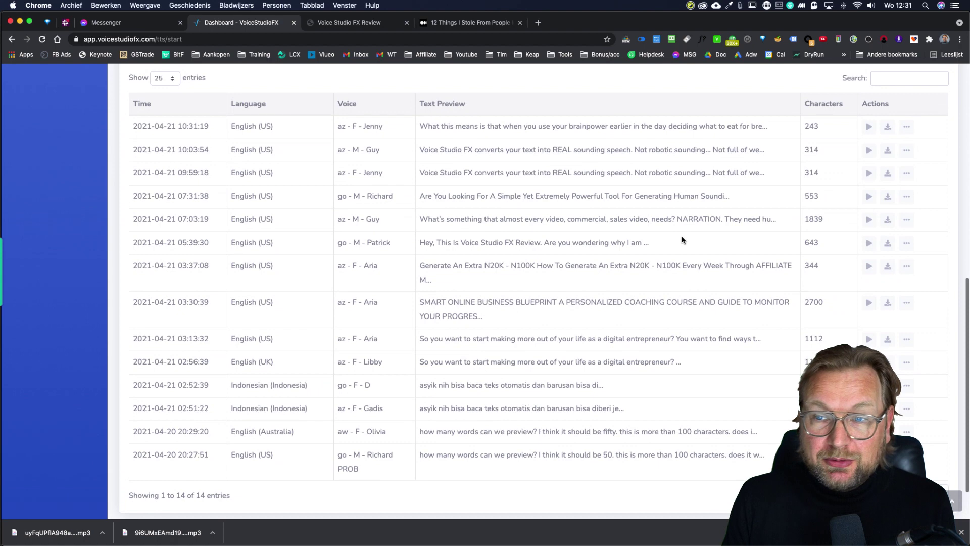
pyautogui.scroll(2, 790, 161)
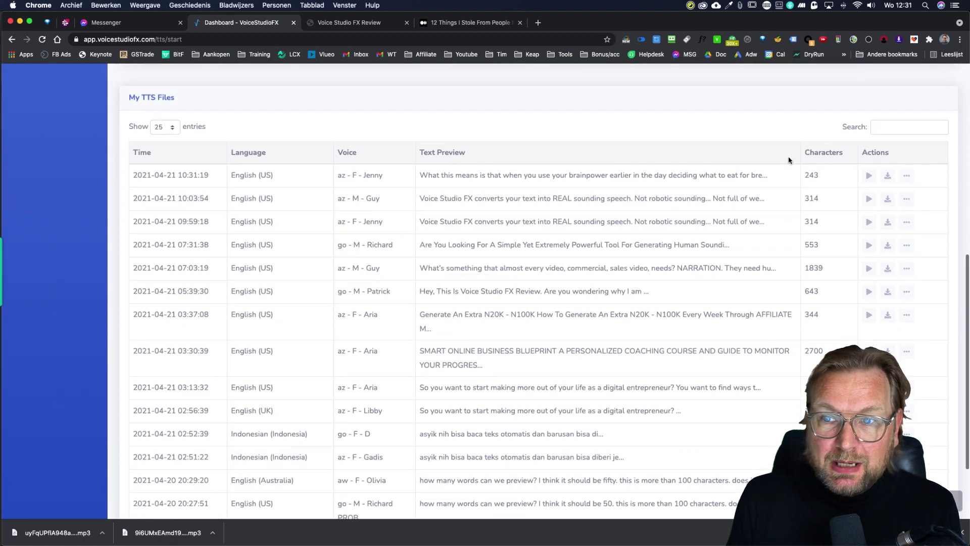
pyautogui.click(867, 182)
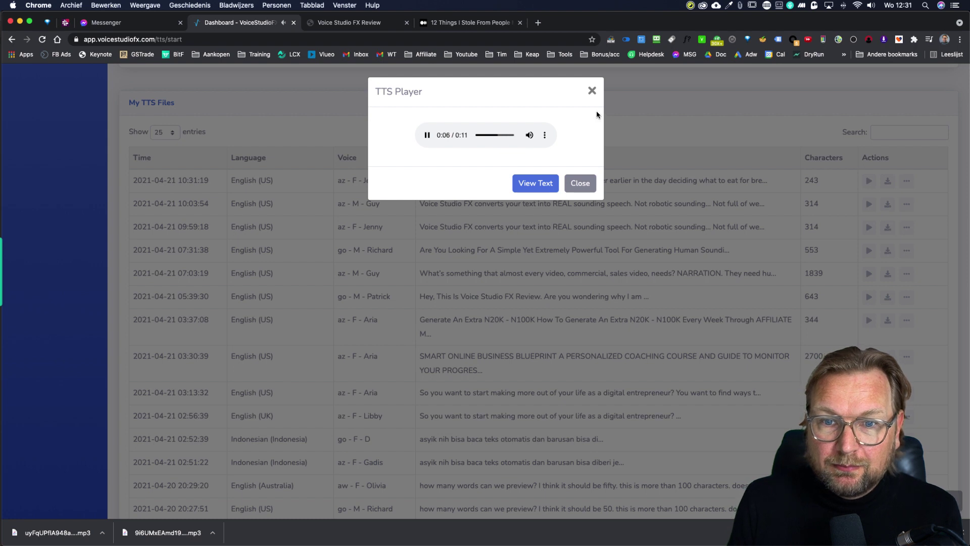
# View the details of the newest Jenny voice file, then go back to the form
pyautogui.click(582, 184)
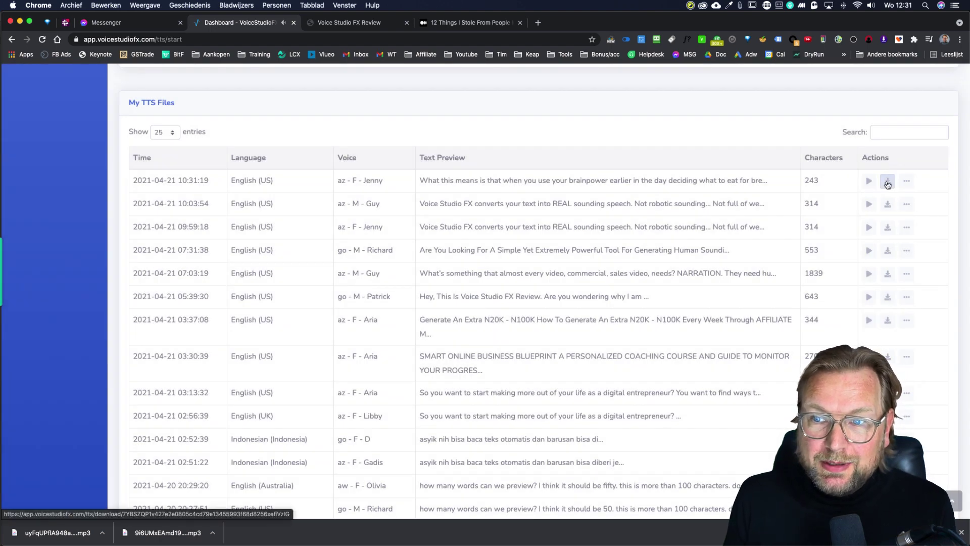
pyautogui.click(907, 181)
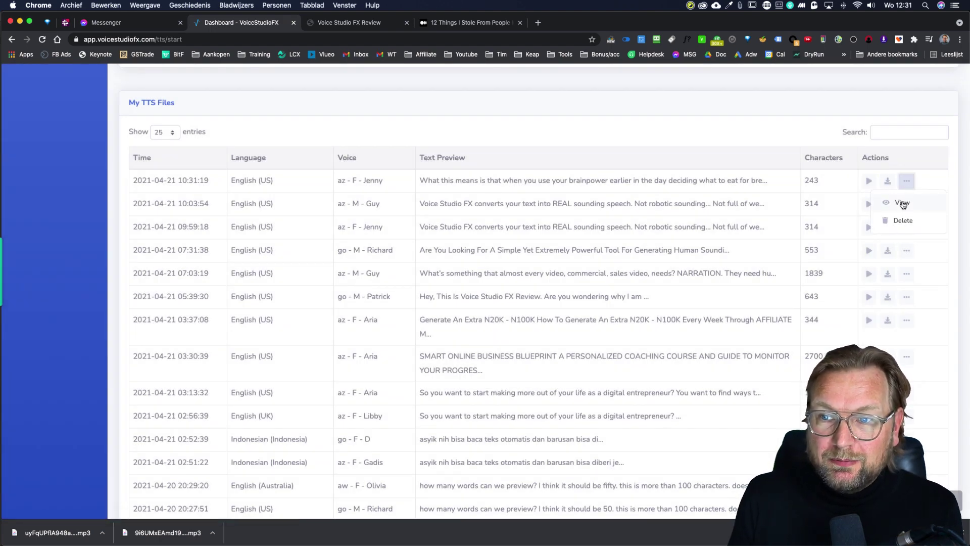
pyautogui.click(903, 204)
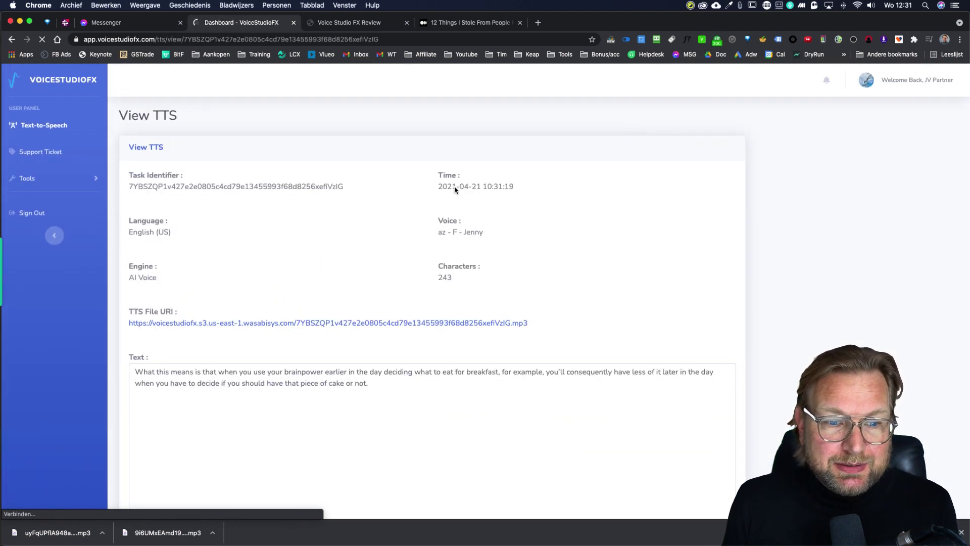
pyautogui.scroll(-3, 457, 187)
pyautogui.scroll(-2, 360, 268)
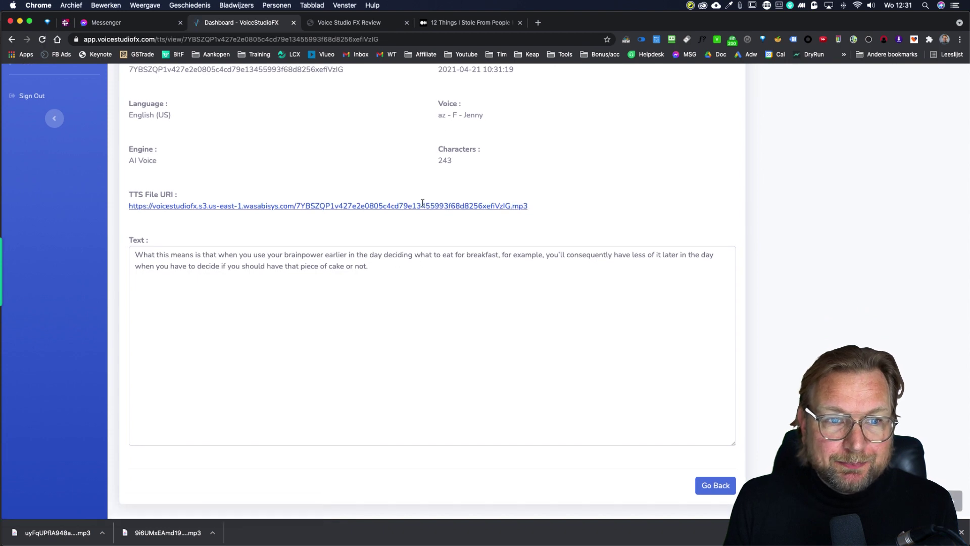
pyautogui.scroll(4, 420, 202)
pyautogui.scroll(-5, 243, 197)
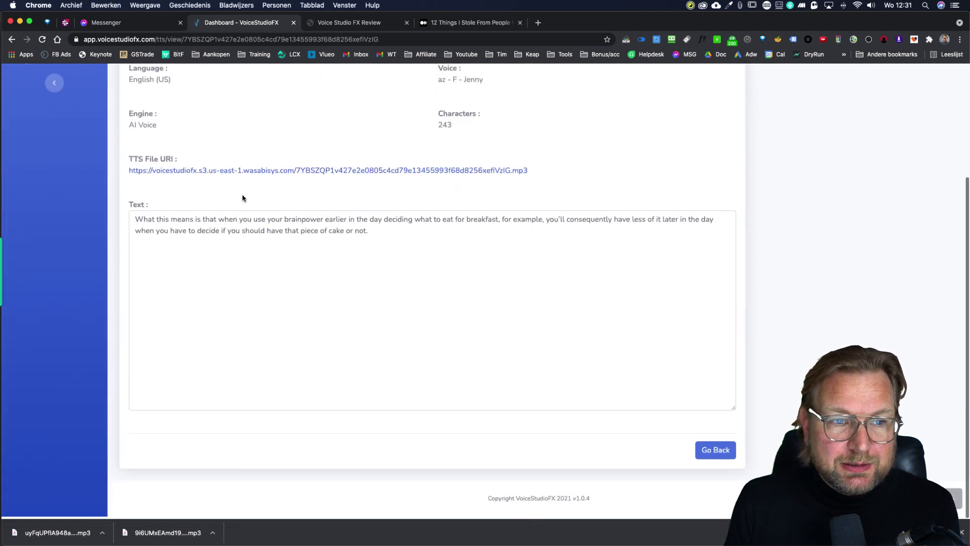
pyautogui.click(702, 452)
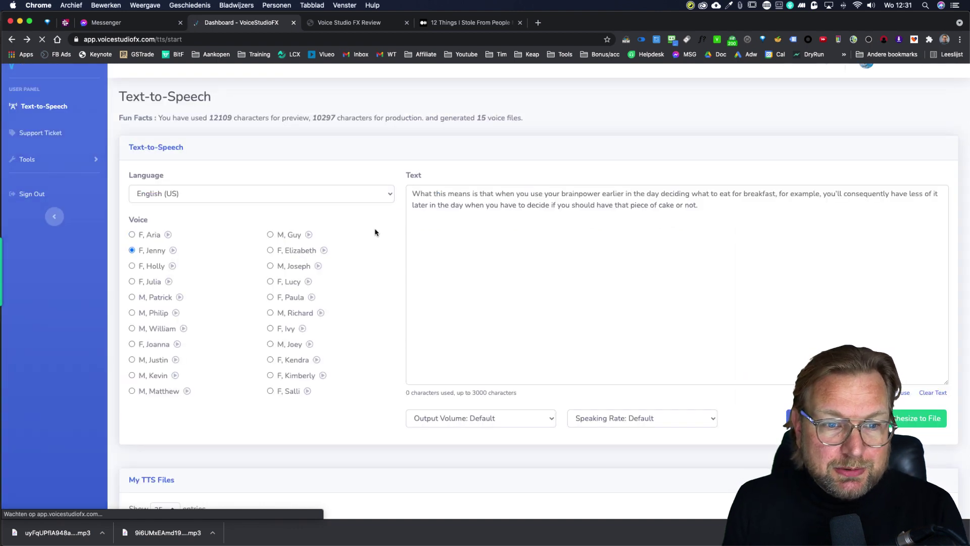
# Switch the voice to M, Kevin and copy the 'Simply put' paragraph from Medium
pyautogui.click(132, 374)
pyautogui.click(464, 22)
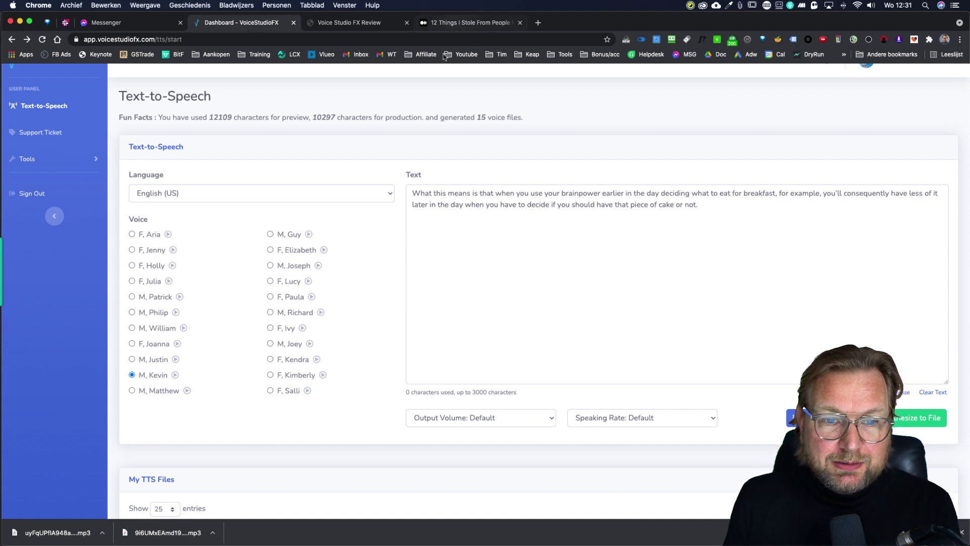
pyautogui.scroll(-3, 413, 276)
pyautogui.scroll(-5, 413, 276)
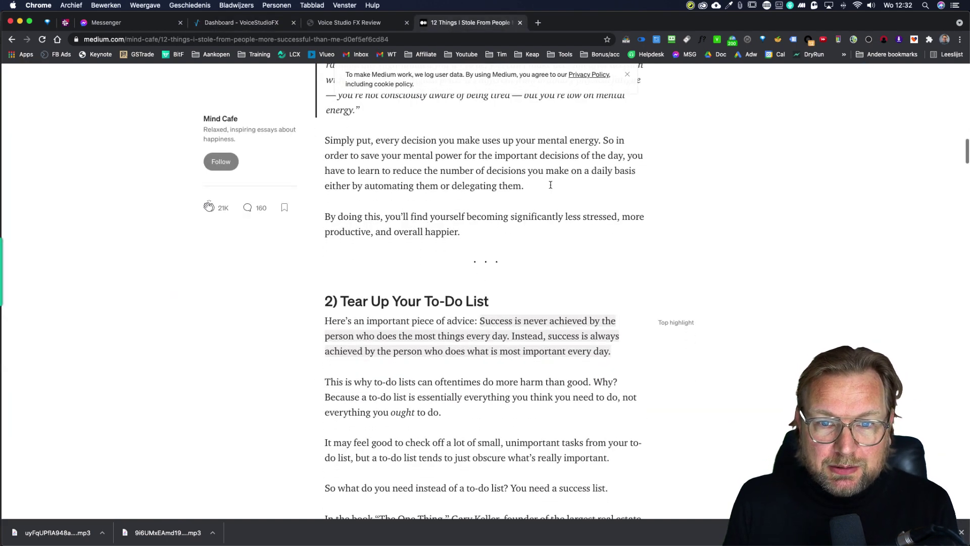
pyautogui.moveTo(526, 186); pyautogui.dragTo(326, 142)
pyautogui.press('super+c')
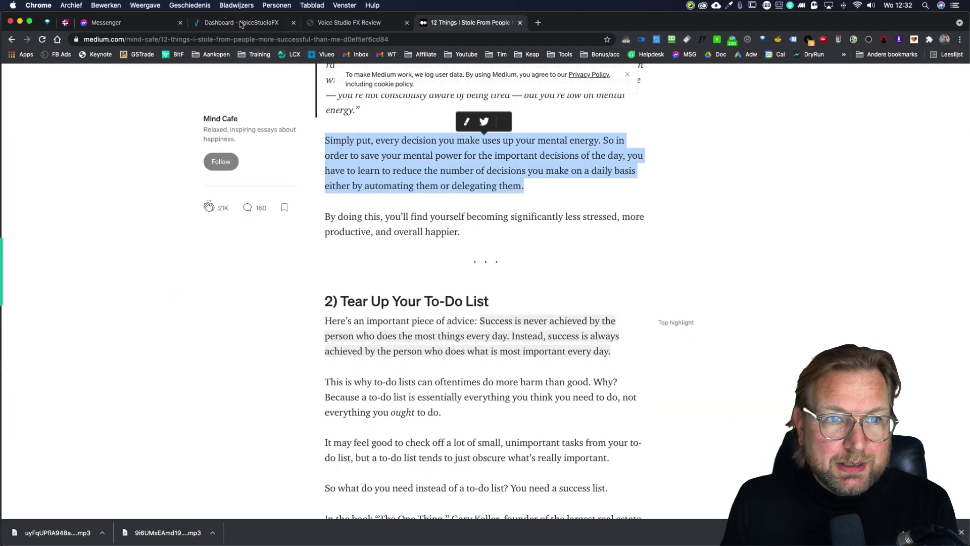
pyautogui.click(242, 22)
# Replace the passage with the 'Simply put' paragraph and preview it as a 13-second Kevin clip
pyautogui.click(663, 211)
pyautogui.press('super+a')
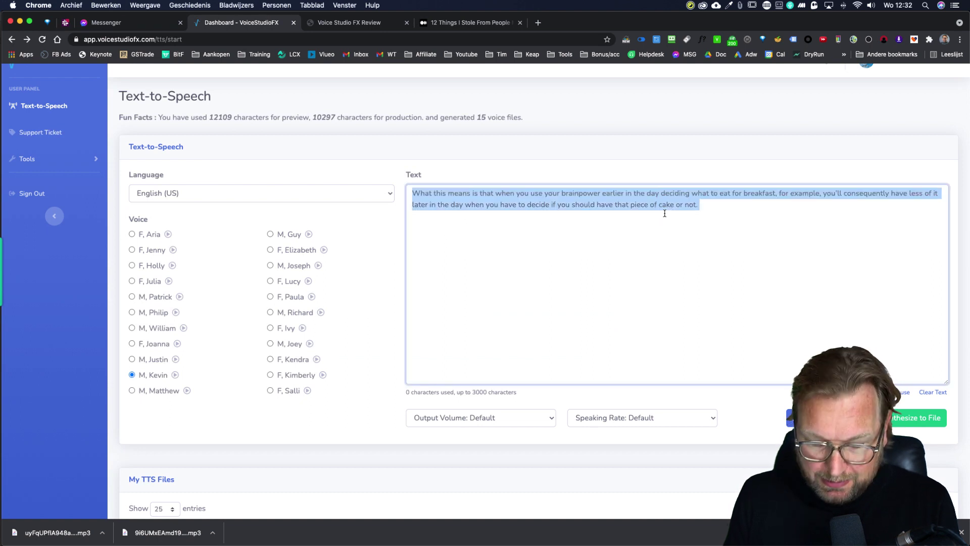
pyautogui.press('super+v')
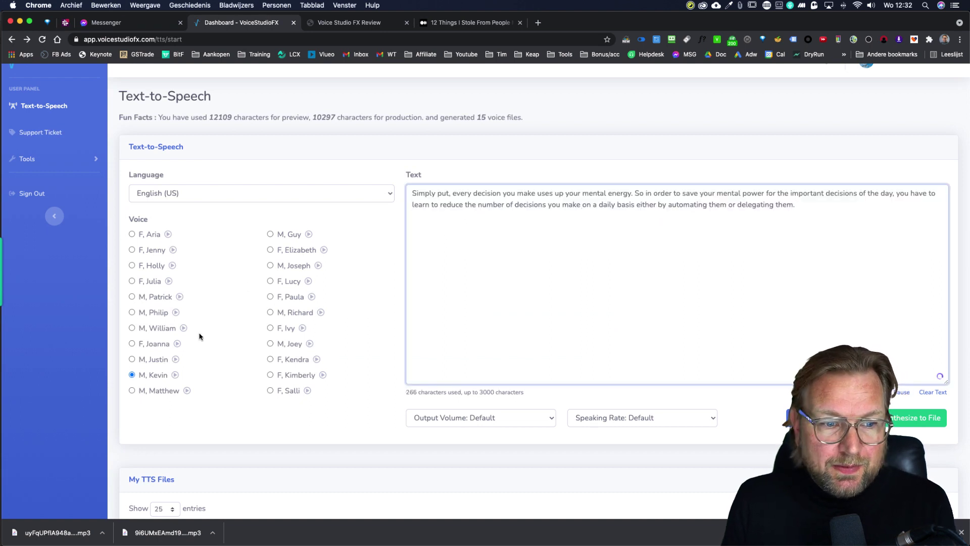
pyautogui.click(798, 417)
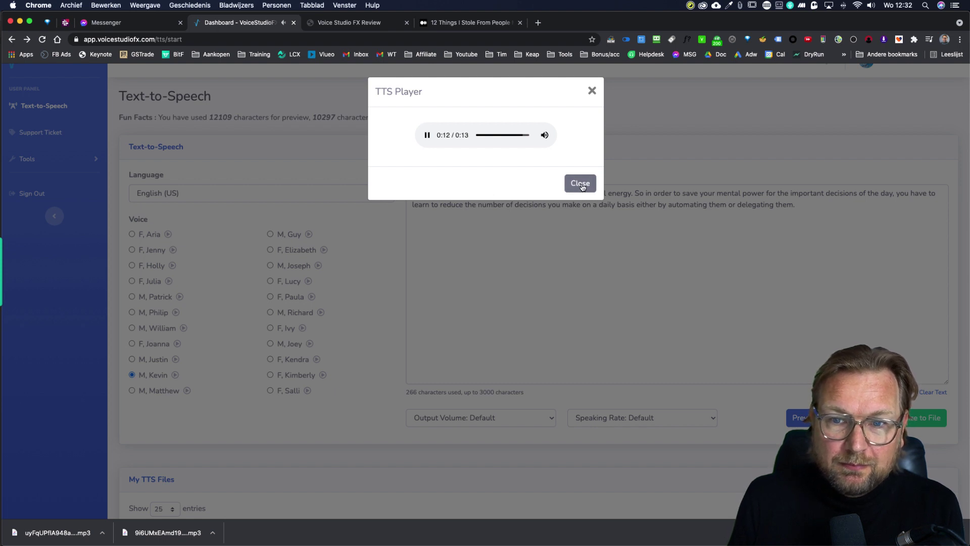
pyautogui.click(582, 185)
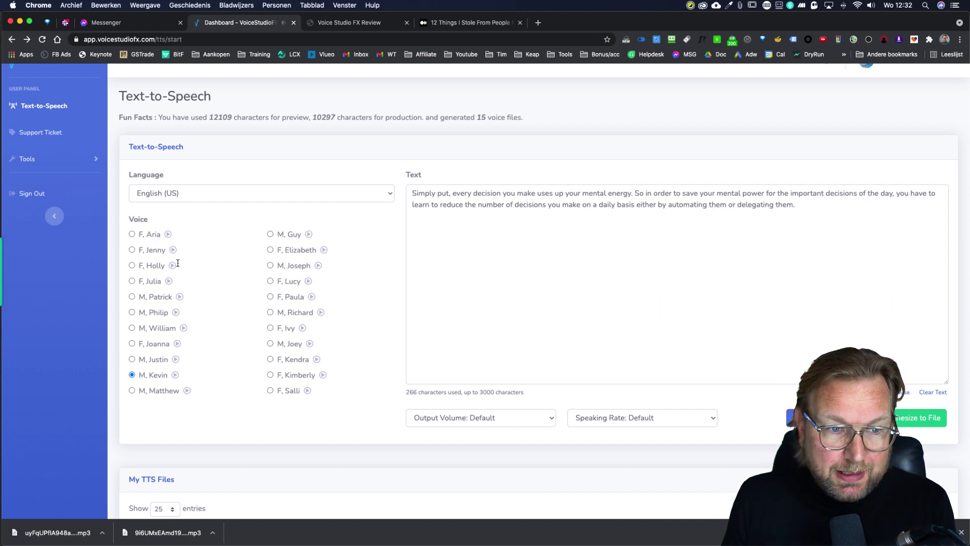
# Select the M, Guy voice and preview the 'Simply put' passage as a 15-second clip
pyautogui.click(270, 235)
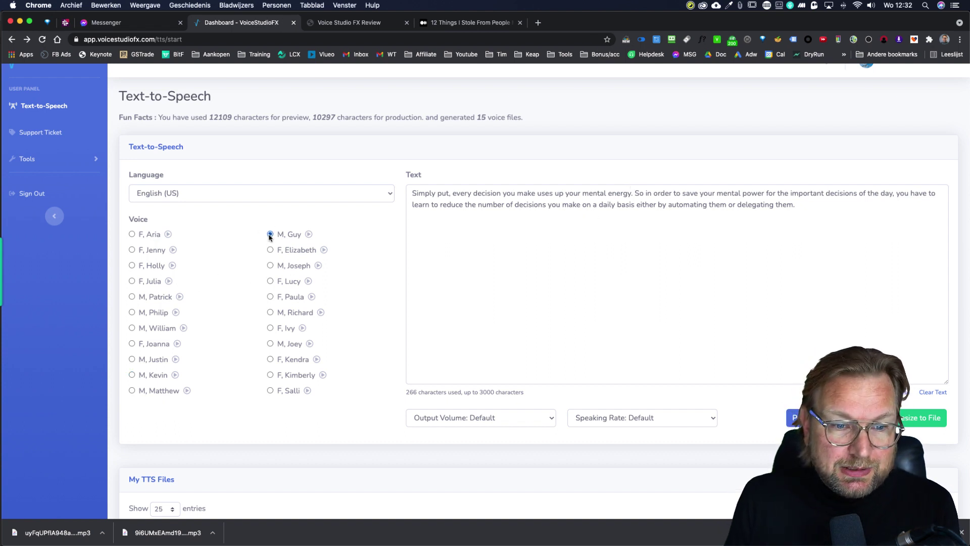
pyautogui.click(801, 417)
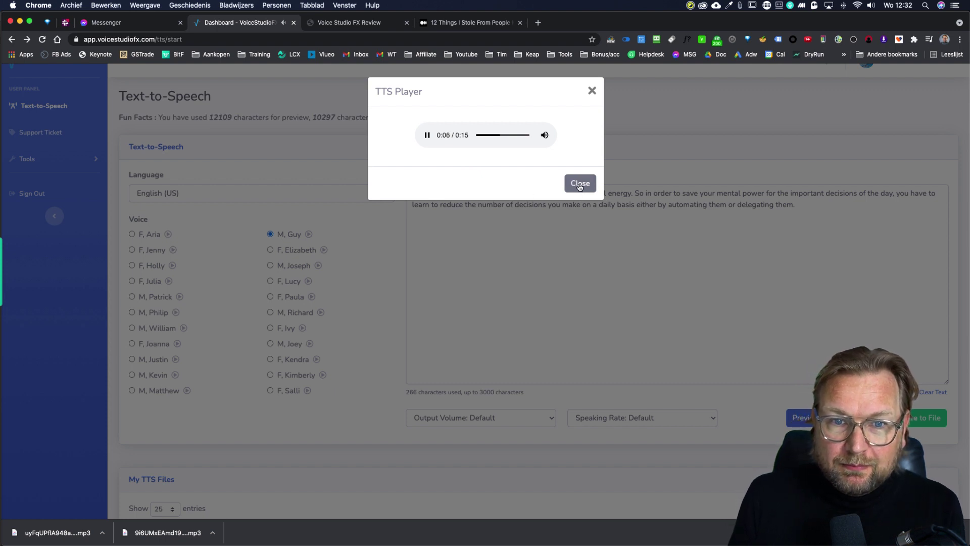
pyautogui.click(427, 137)
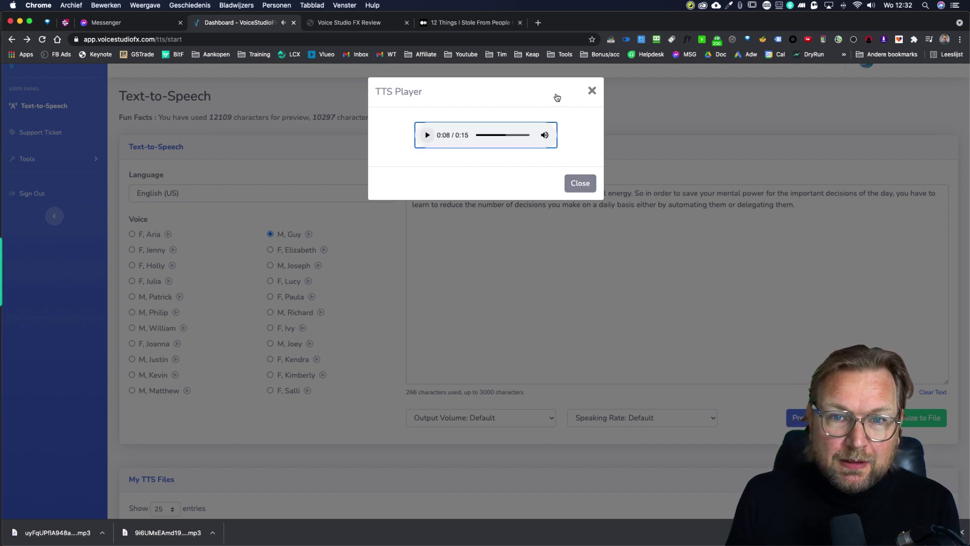
pyautogui.click(592, 90)
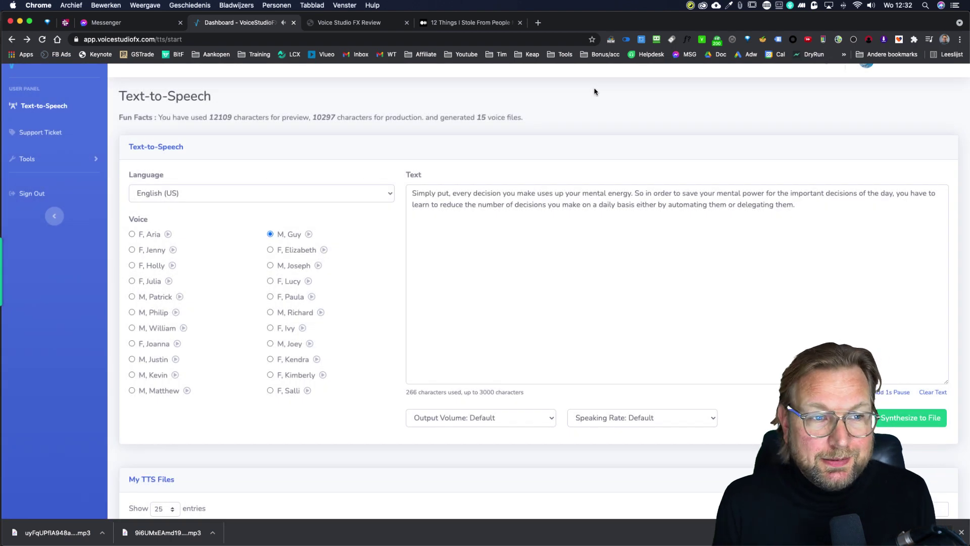
pyautogui.scroll(1, 571, 112)
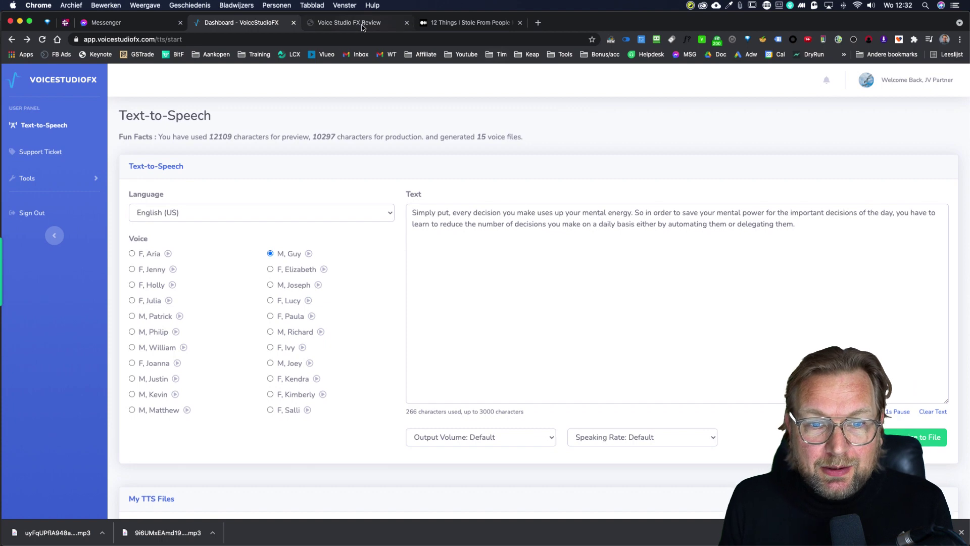
# Highlight the Lite plan's price, 1,000-character limit and 10,000 monthly credits
pyautogui.click(358, 23)
pyautogui.scroll(-5, 411, 203)
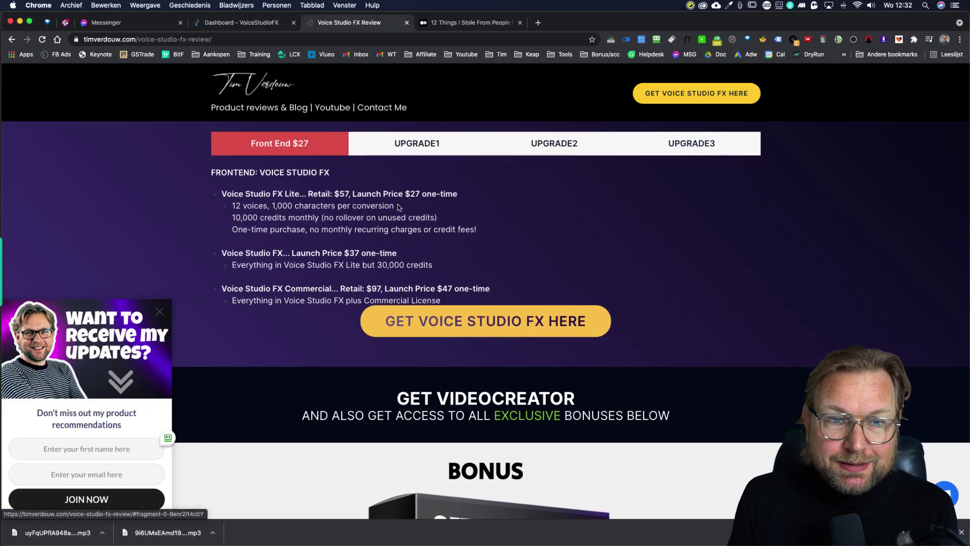
pyautogui.moveTo(410, 196); pyautogui.dragTo(458, 195)
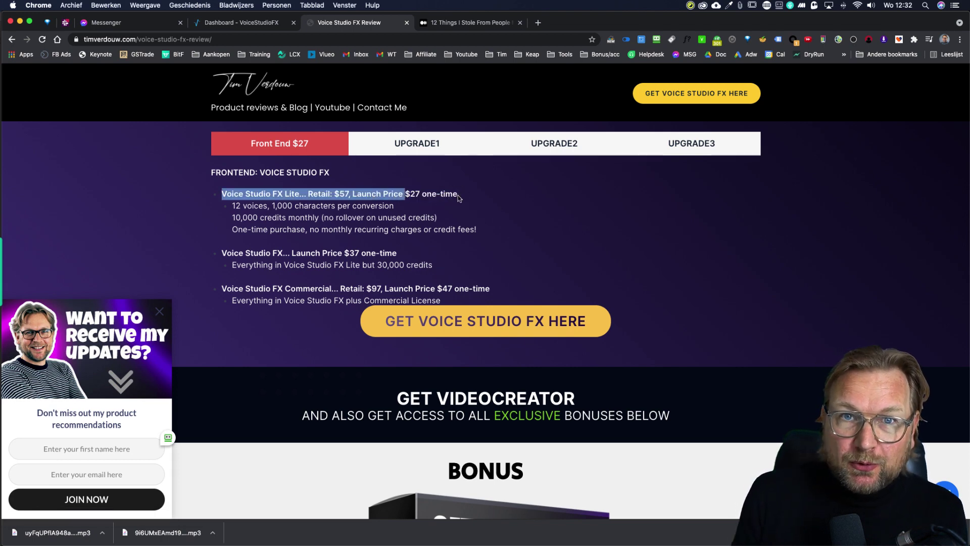
pyautogui.click(382, 234)
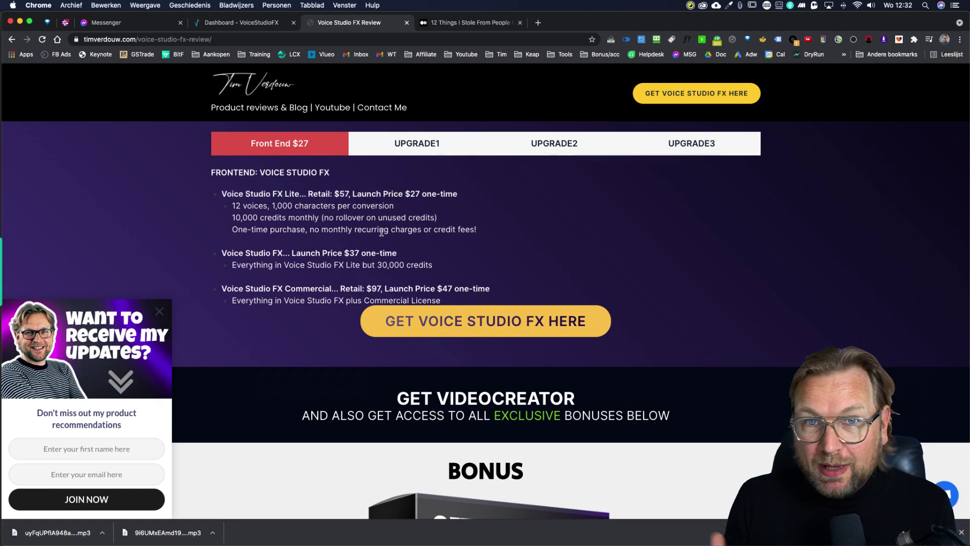
pyautogui.click(271, 205)
pyautogui.moveTo(271, 205); pyautogui.dragTo(288, 206)
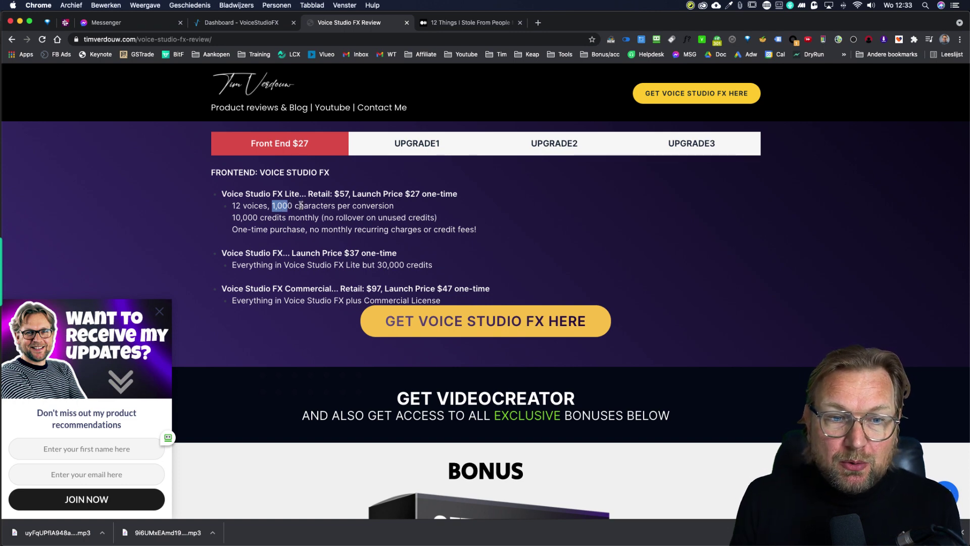
pyautogui.moveTo(260, 217); pyautogui.dragTo(229, 218)
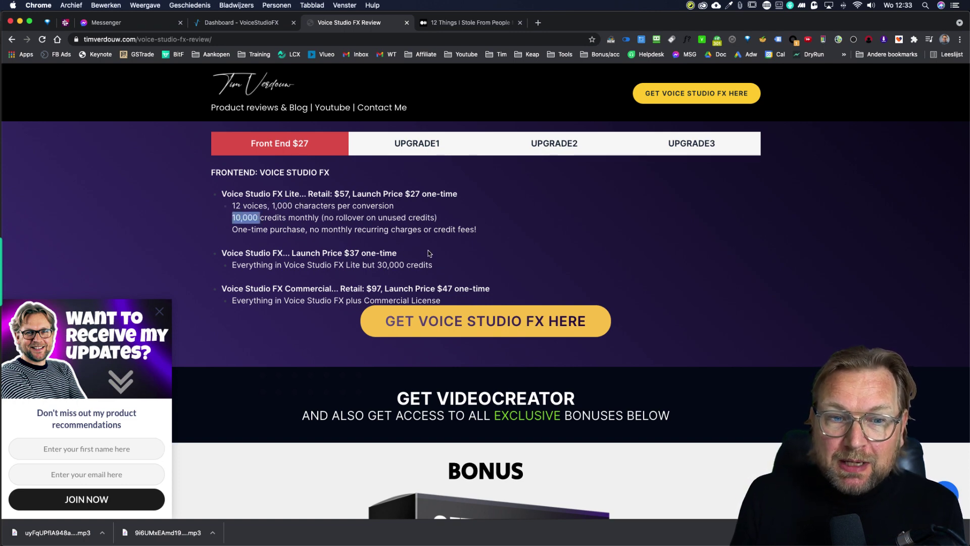
# Highlight the middle plan's 30,000 credits and Commercial's $47 price, then show UPGRADE1 Pro pricing
pyautogui.scroll(-2, 429, 253)
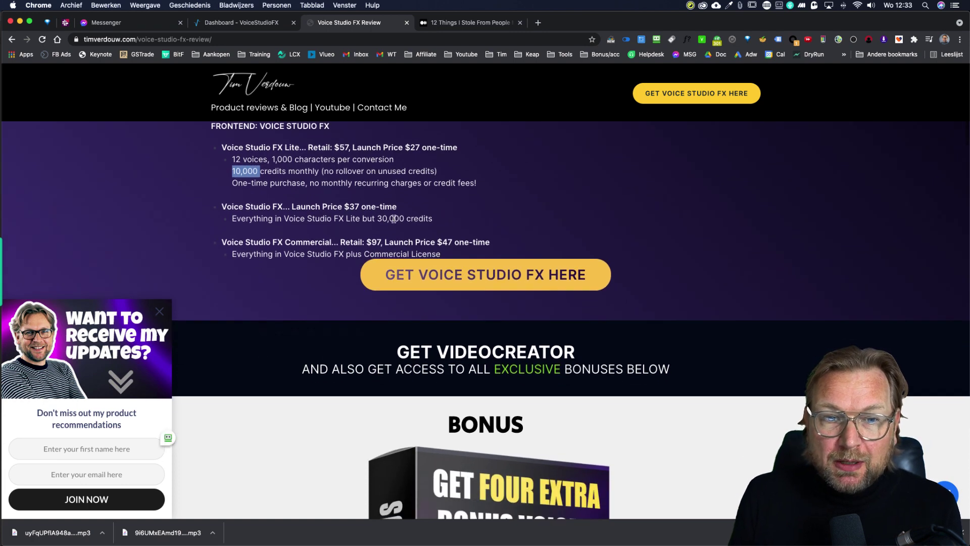
pyautogui.moveTo(387, 218); pyautogui.dragTo(376, 220)
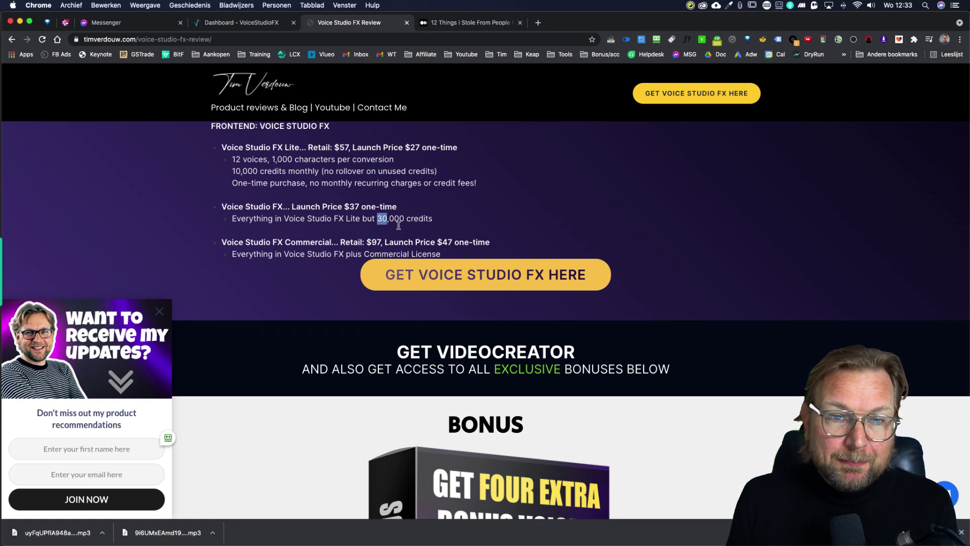
pyautogui.scroll(-1, 401, 225)
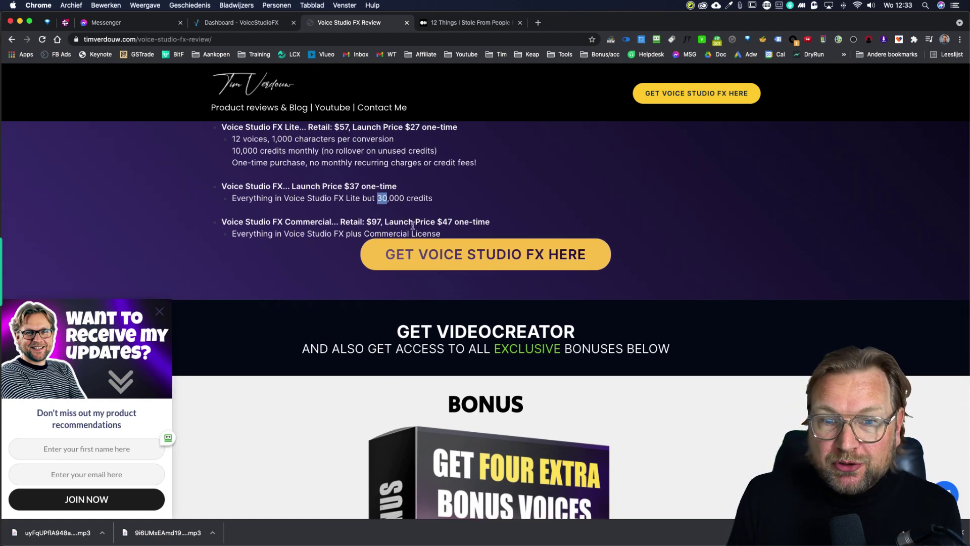
pyautogui.moveTo(437, 222); pyautogui.dragTo(451, 222)
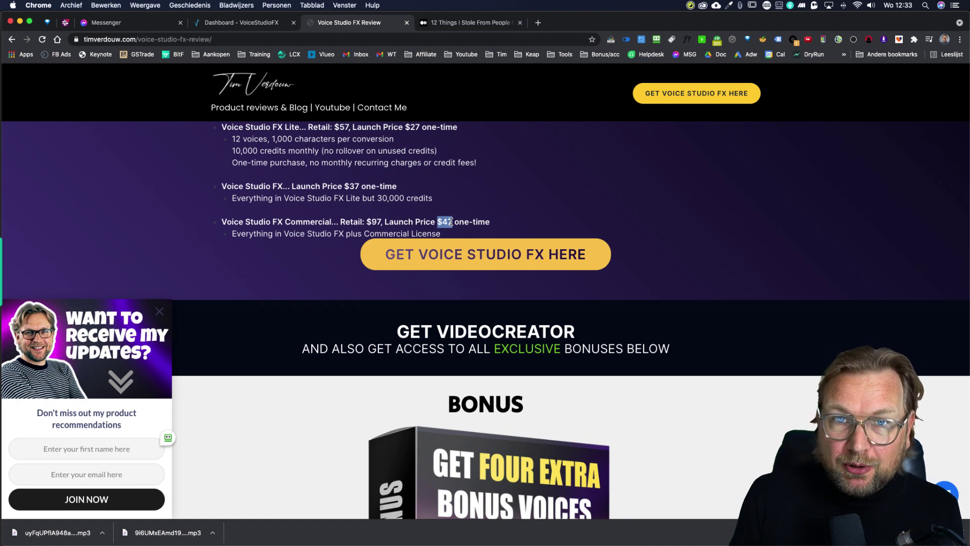
pyautogui.scroll(6, 452, 222)
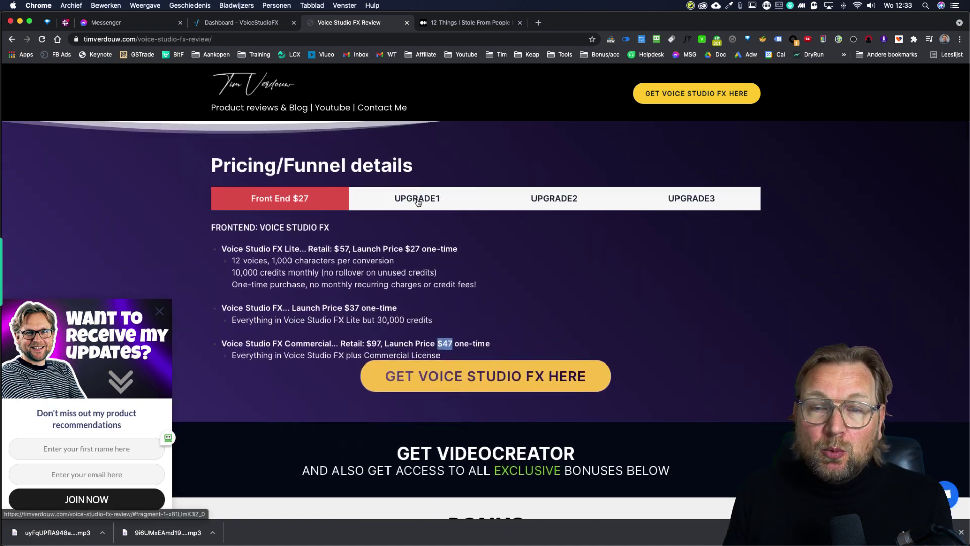
pyautogui.click(417, 200)
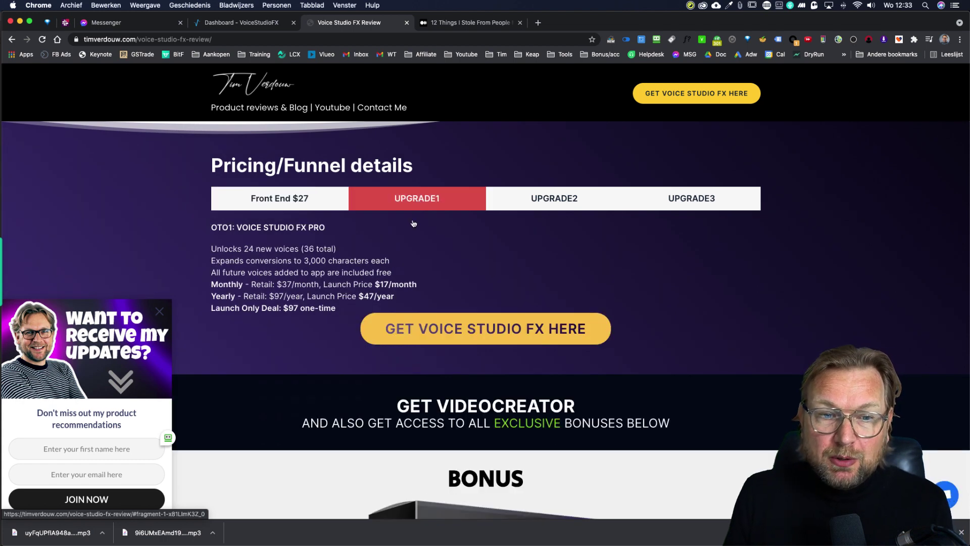
pyautogui.scroll(-2, 414, 222)
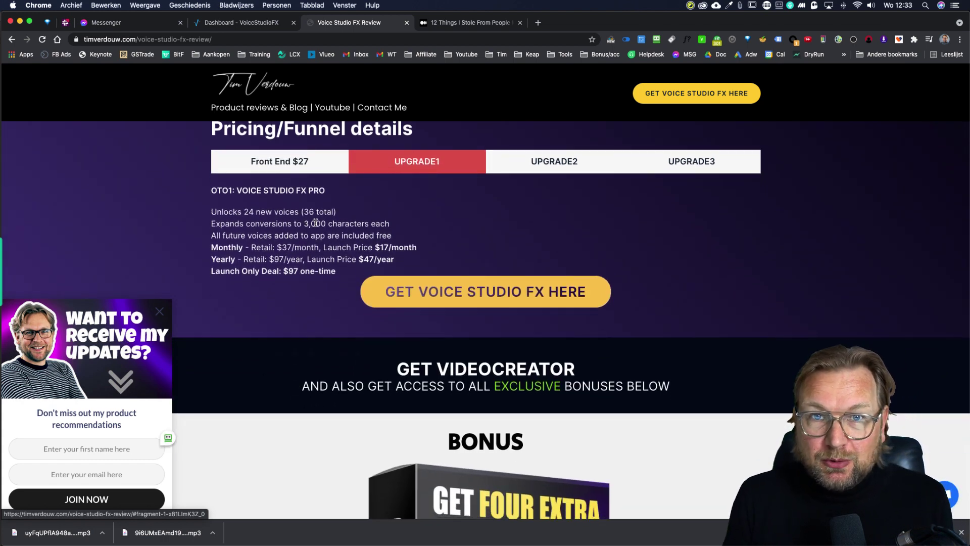
pyautogui.moveTo(304, 224); pyautogui.dragTo(332, 223)
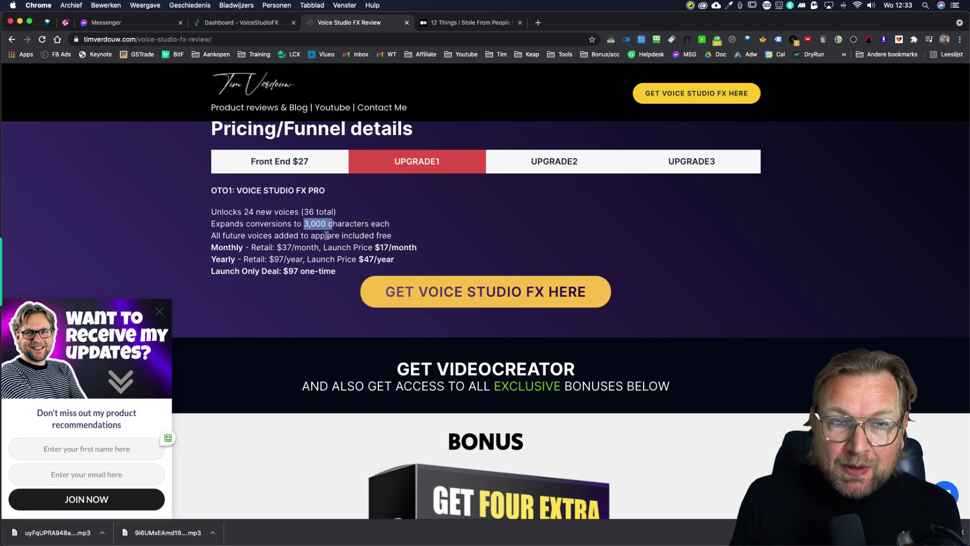
pyautogui.moveTo(242, 211); pyautogui.dragTo(254, 212)
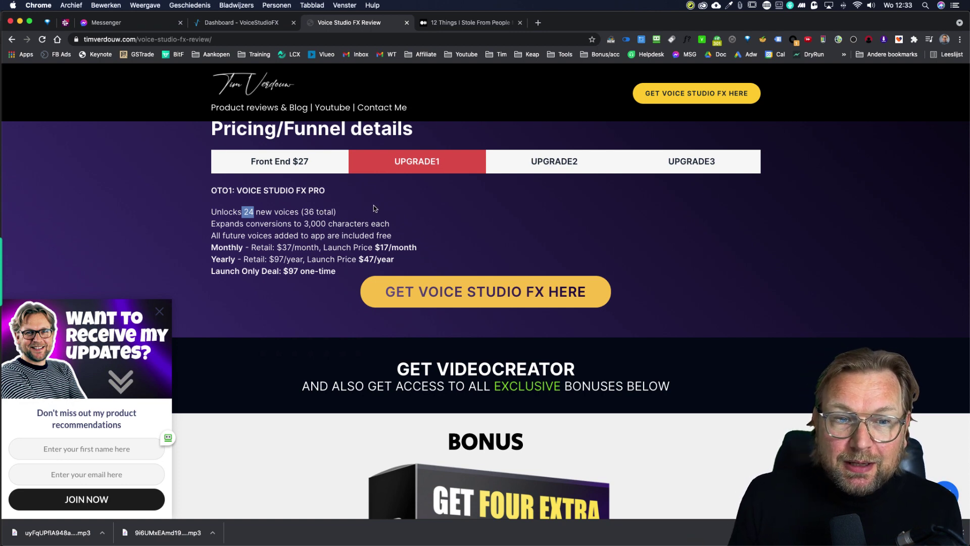
pyautogui.moveTo(337, 212); pyautogui.dragTo(303, 213)
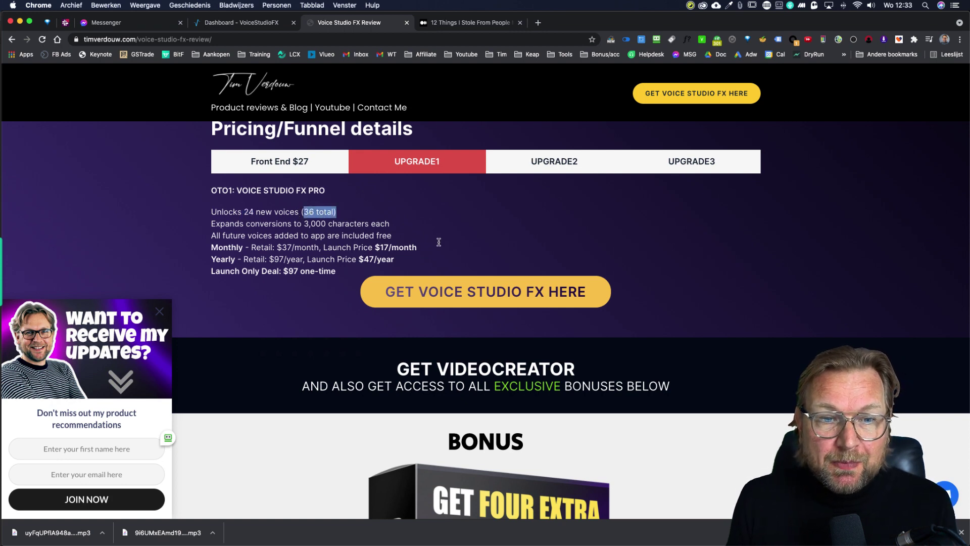
pyautogui.click(396, 231)
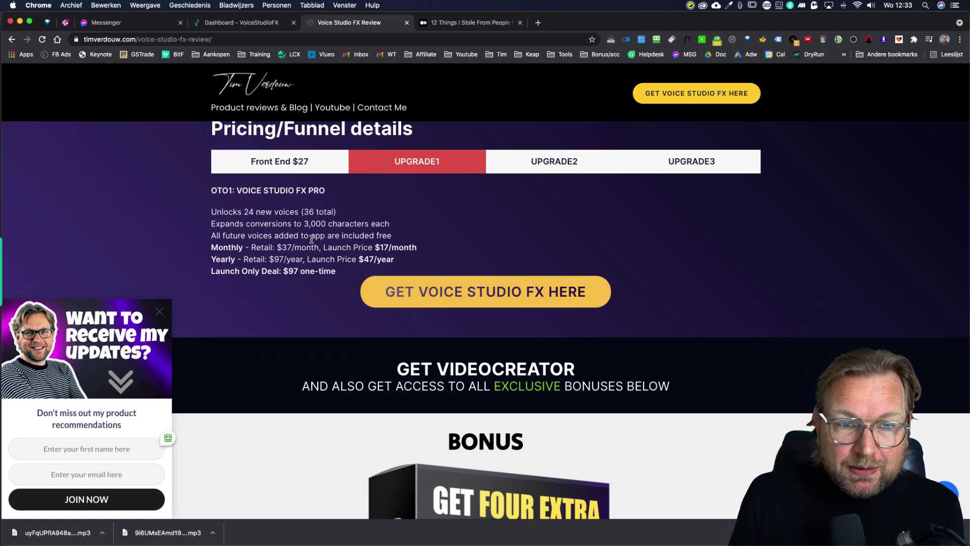
pyautogui.scroll(-1, 320, 246)
pyautogui.click(376, 216)
pyautogui.doubleClick(376, 216)
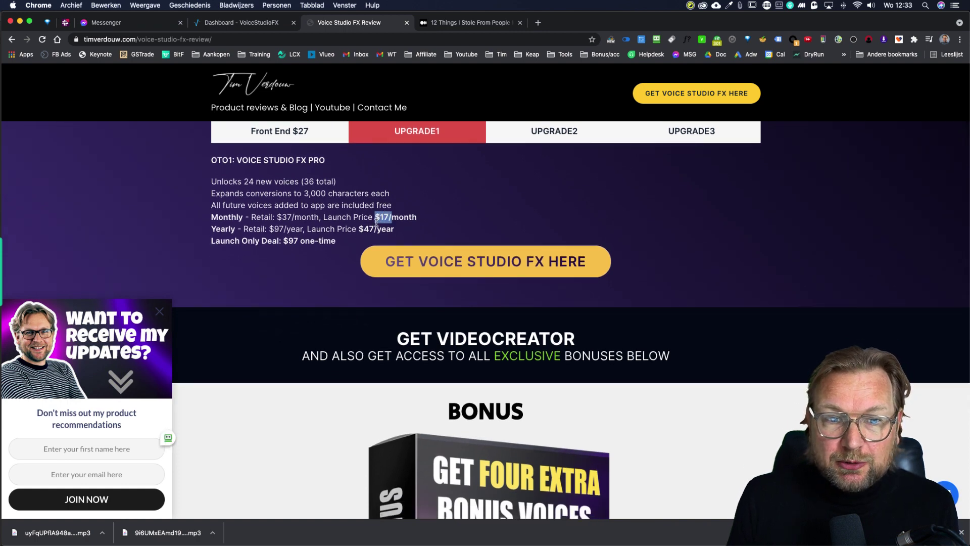
pyautogui.moveTo(378, 229); pyautogui.dragTo(359, 230)
pyautogui.moveTo(290, 242); pyautogui.dragTo(346, 243)
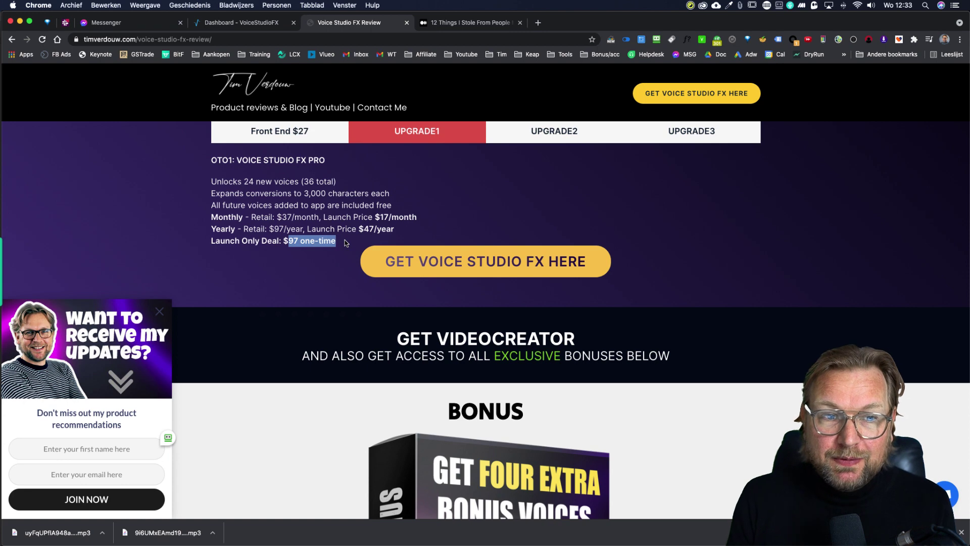
pyautogui.click(336, 207)
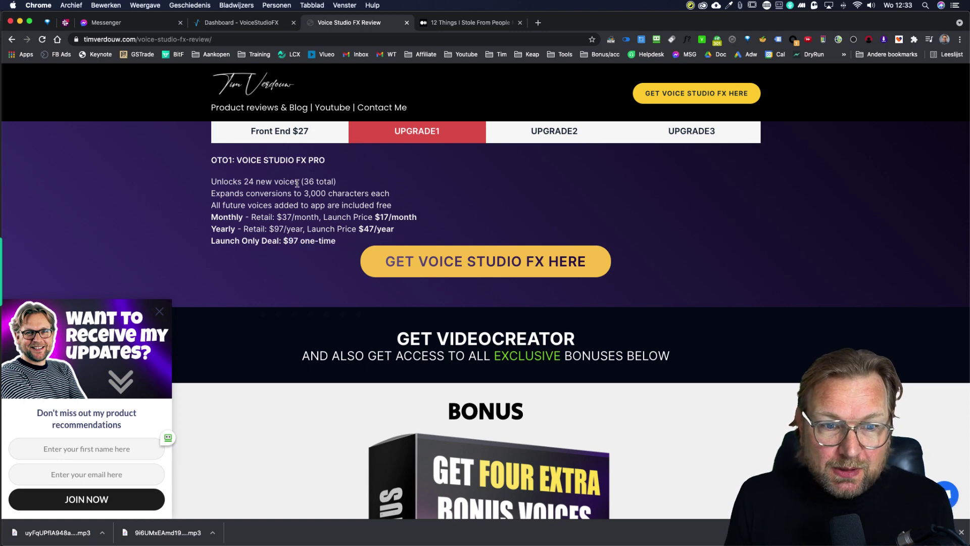
pyautogui.scroll(1, 311, 196)
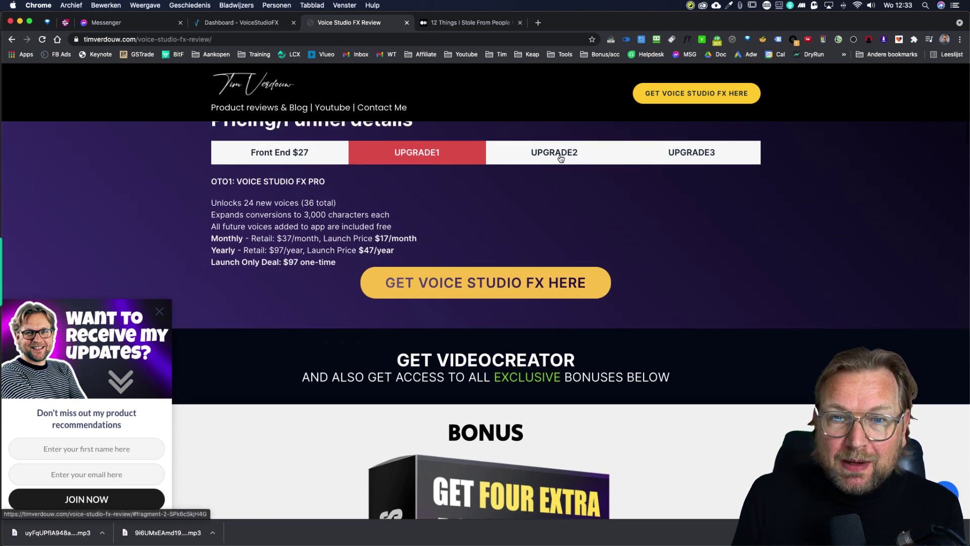
pyautogui.click(560, 159)
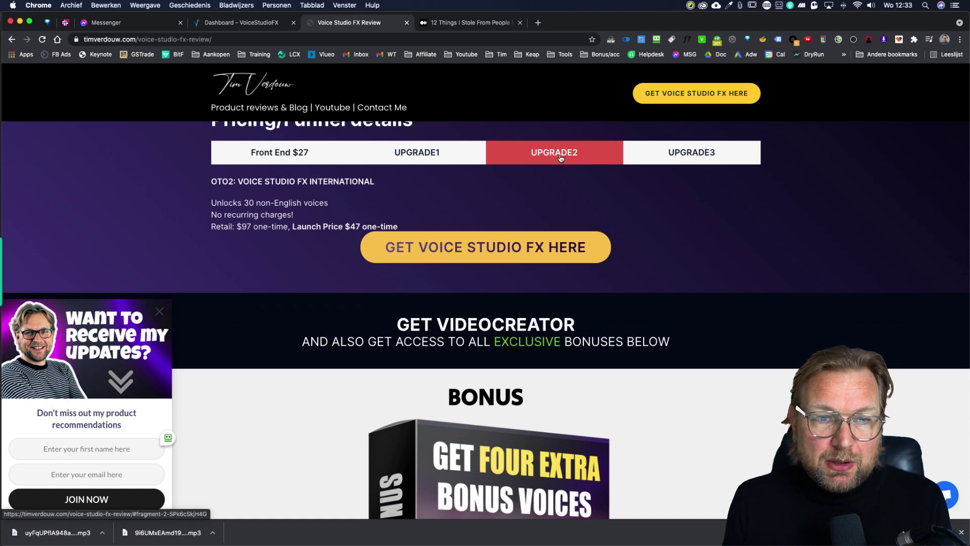
# Highlight the International upgrade's $47 launch and $97 retail prices, then return to the dashboard
pyautogui.scroll(-1, 538, 190)
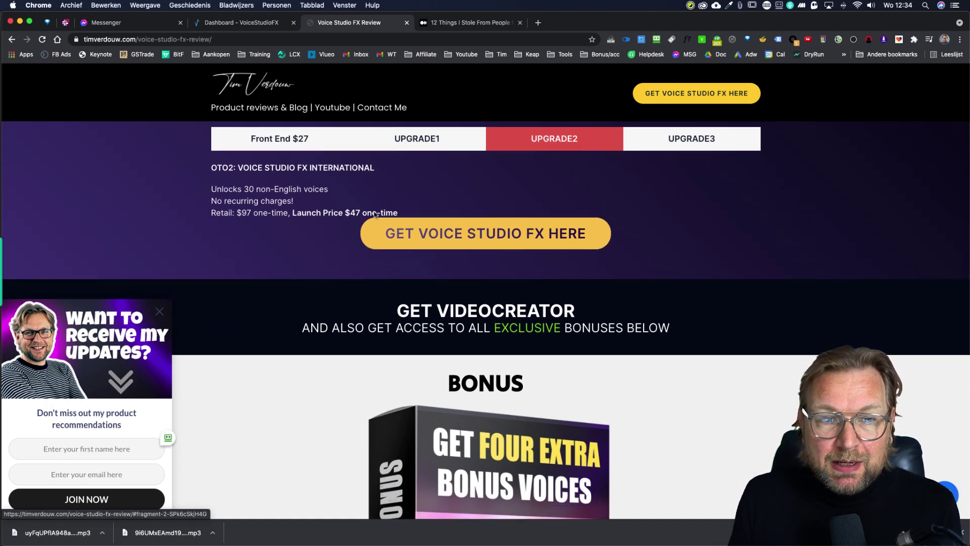
pyautogui.doubleClick(353, 213)
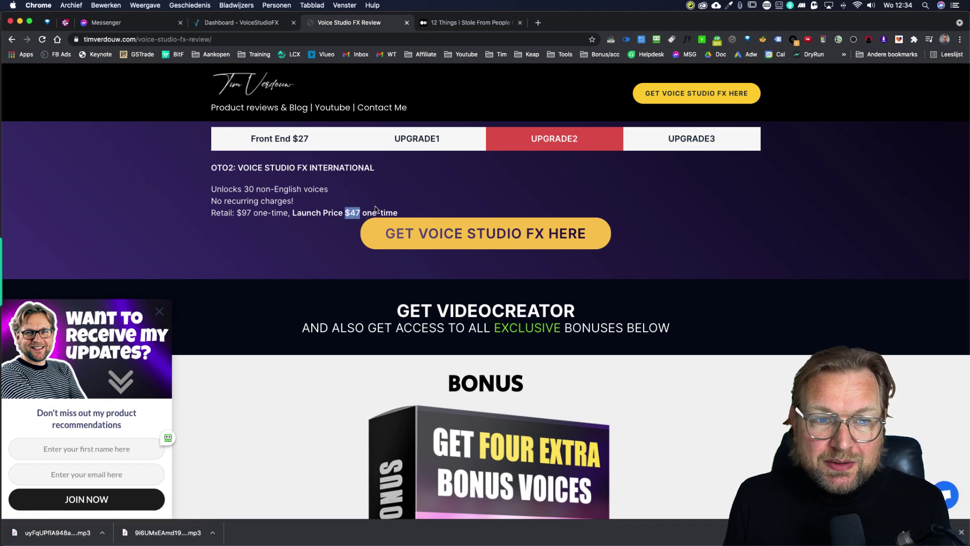
pyautogui.doubleClick(243, 213)
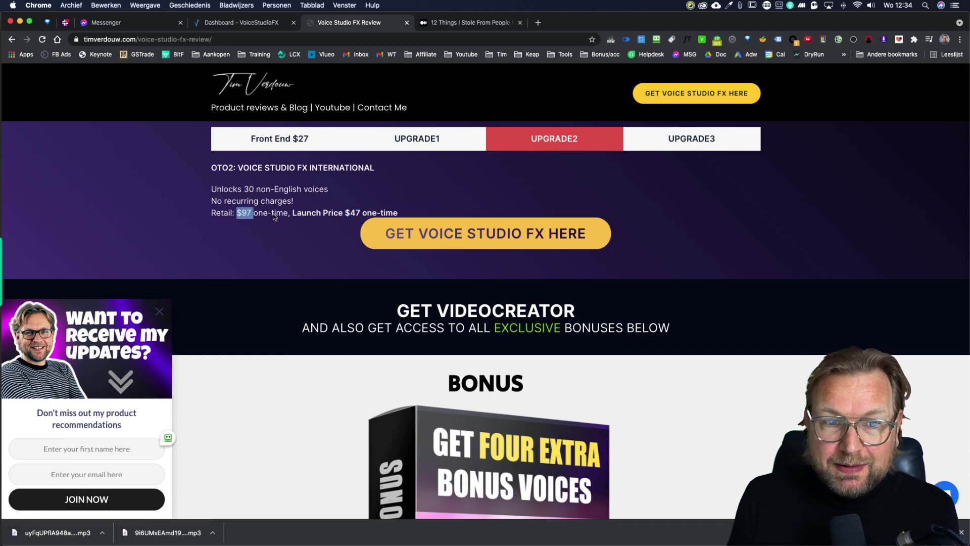
pyautogui.click(276, 196)
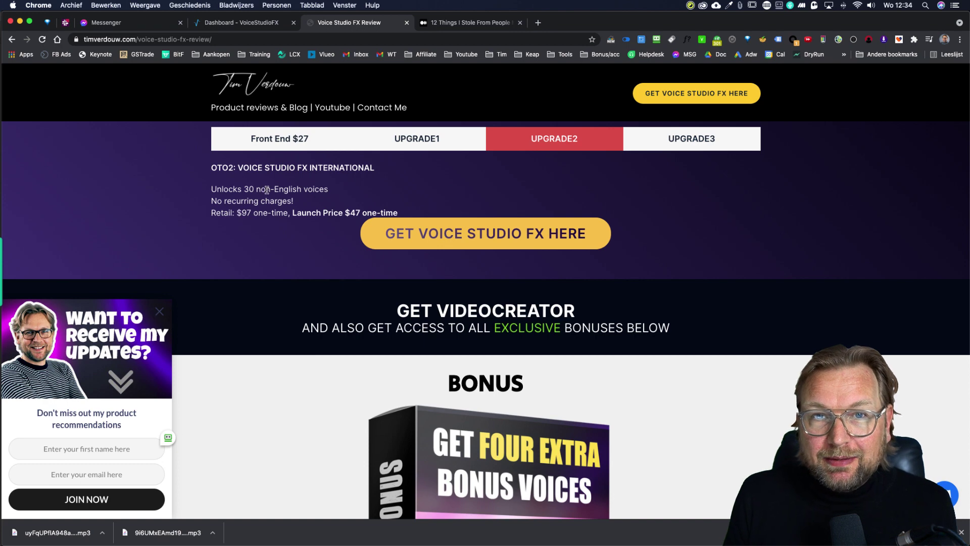
pyautogui.click(265, 25)
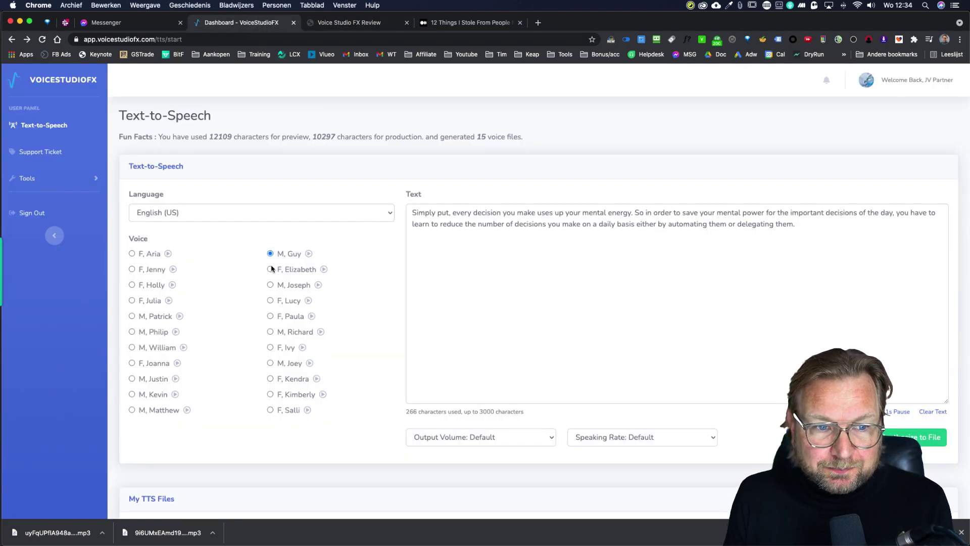
# Set the speech language to Dutch (Netherlands) with the male voice Maarten, then select the existing text
pyautogui.scroll(-2, 189, 241)
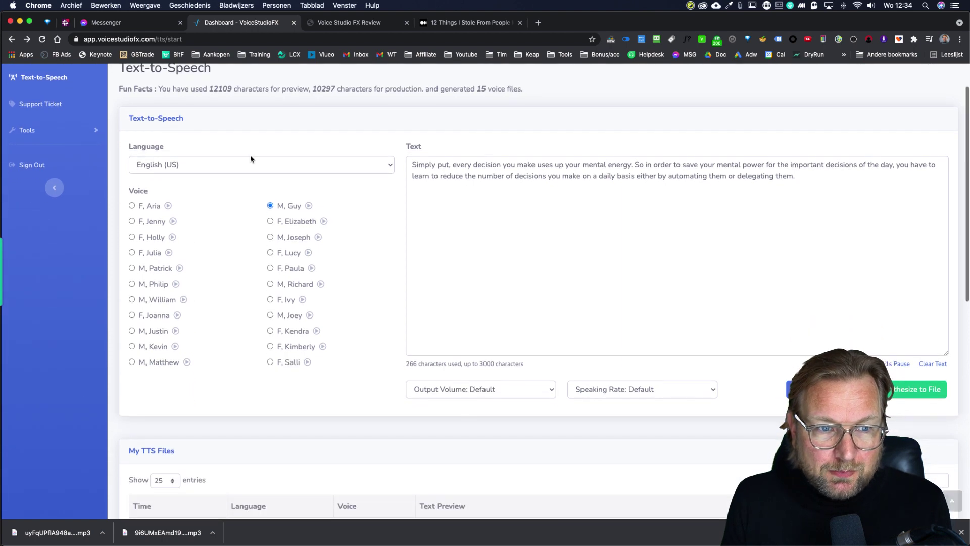
pyautogui.click(243, 165)
pyautogui.scroll(3, 243, 169)
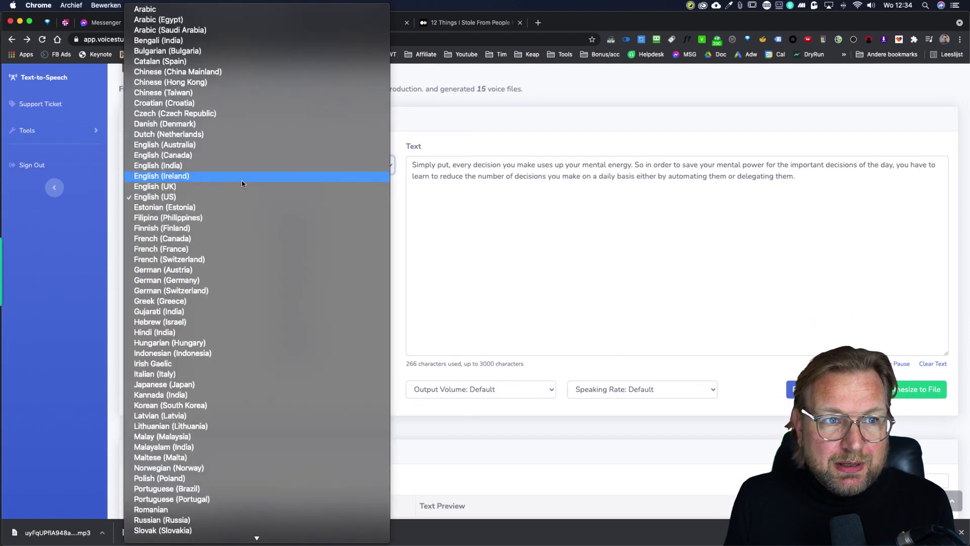
pyautogui.click(270, 135)
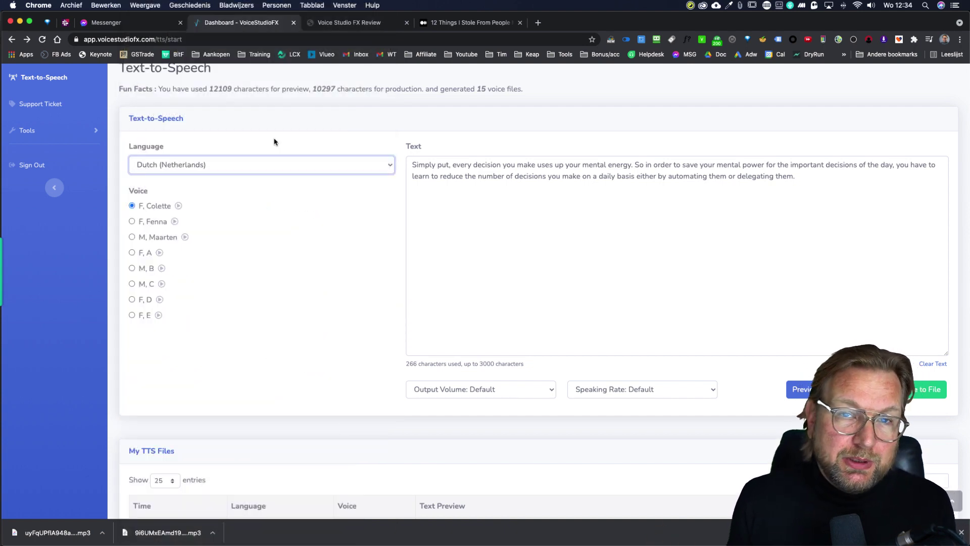
pyautogui.click(132, 237)
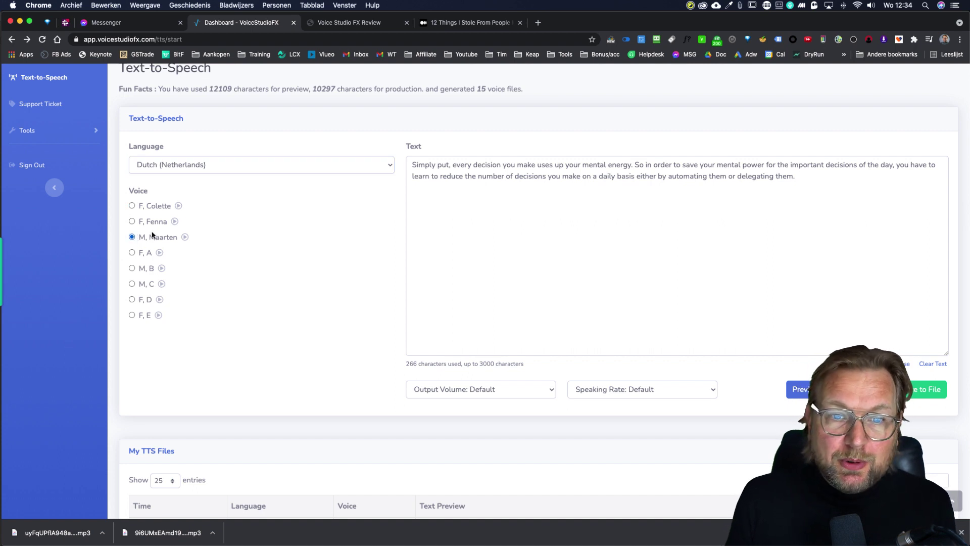
pyautogui.moveTo(865, 203); pyautogui.dragTo(405, 164)
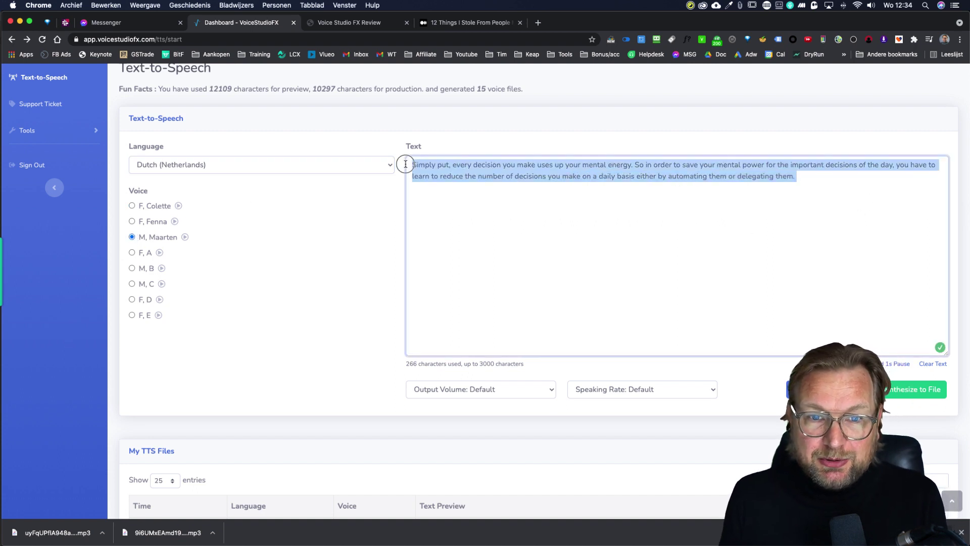
# Type a Dutch self-introduction ending in 'voice over' and preview it as a Maarten clip
pyautogui.write('Hallo')
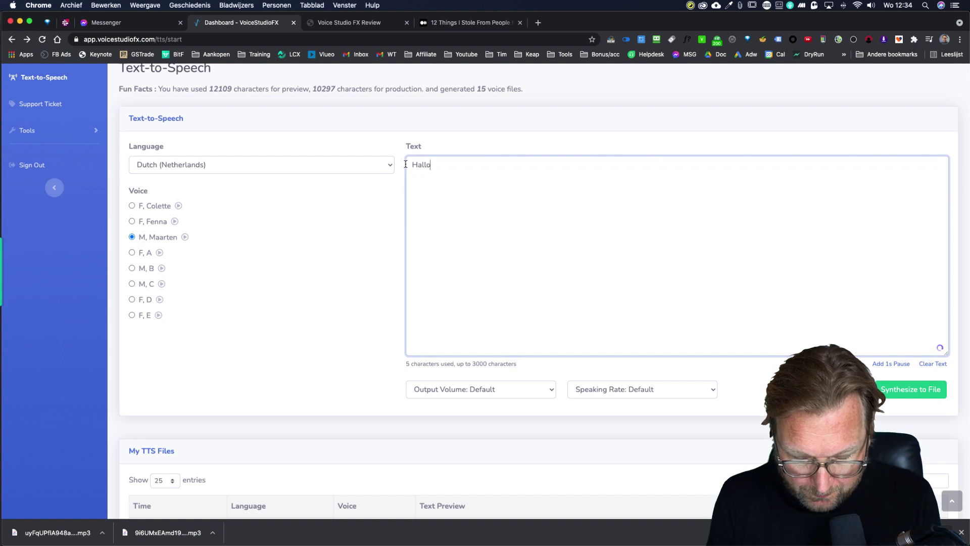
pyautogui.write(' ik ben Tim')
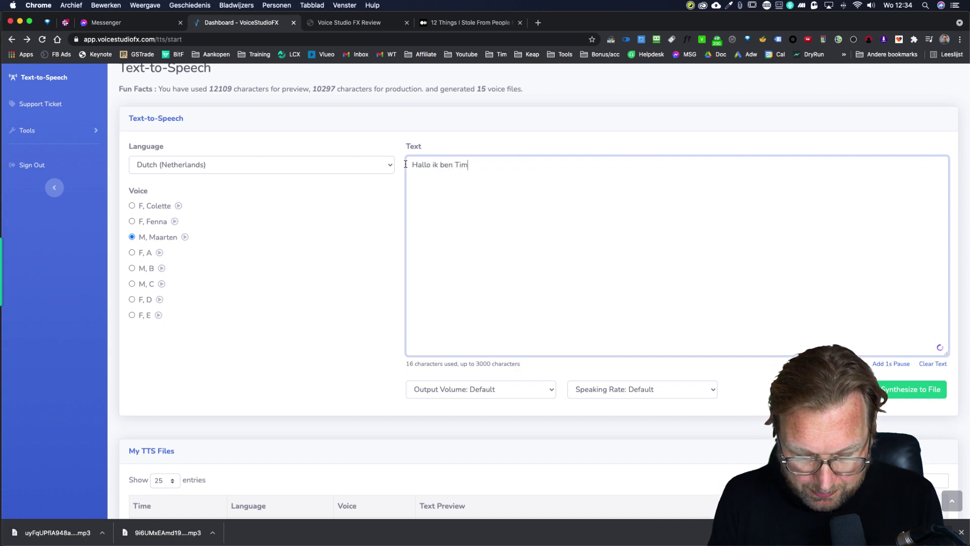
pyautogui.write(' Verdouw')
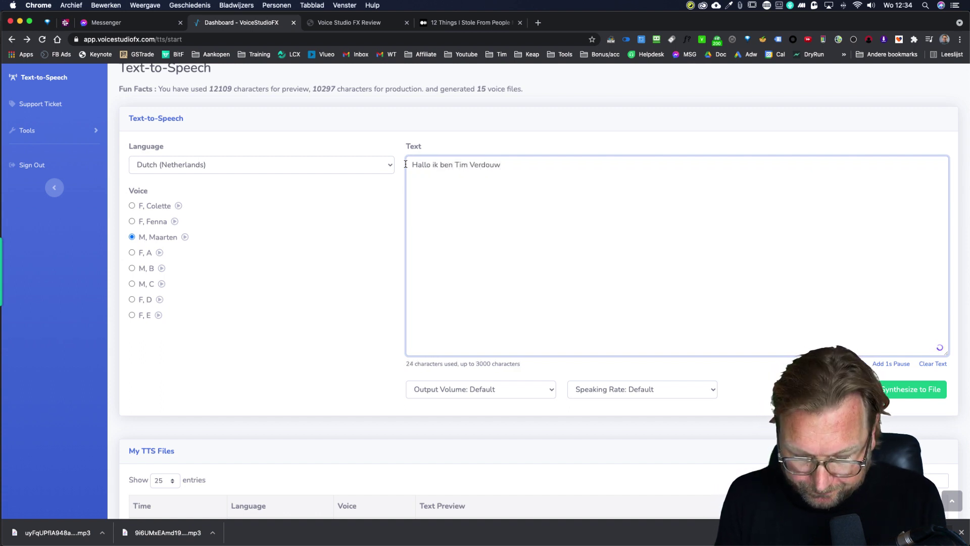
pyautogui.write(', en deze b')
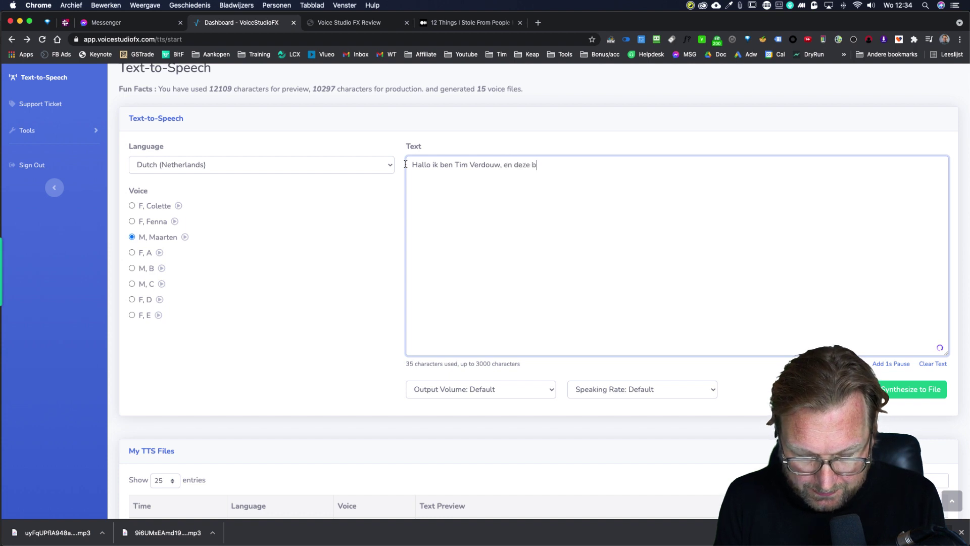
pyautogui.press('BackSpace')
pyautogui.write('video wor')
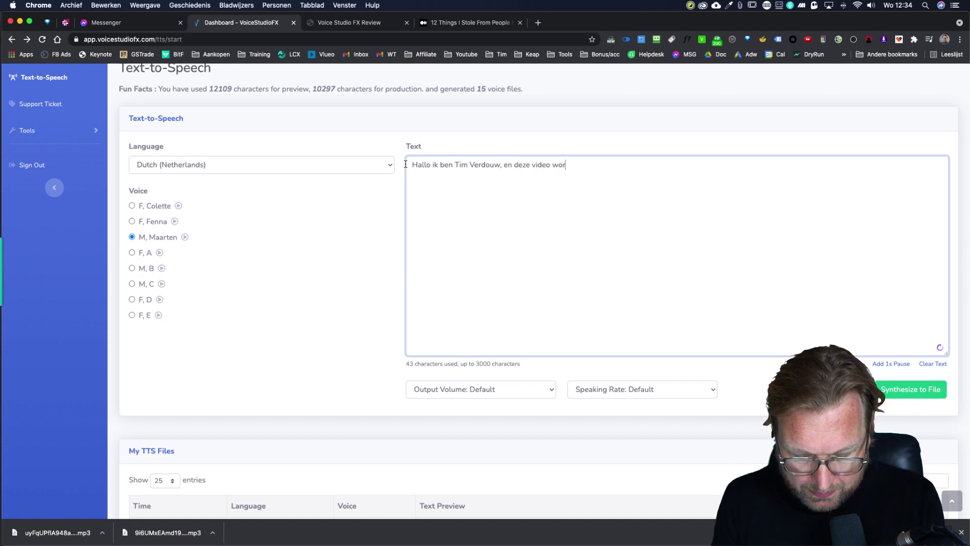
pyautogui.write('dt ingesprok')
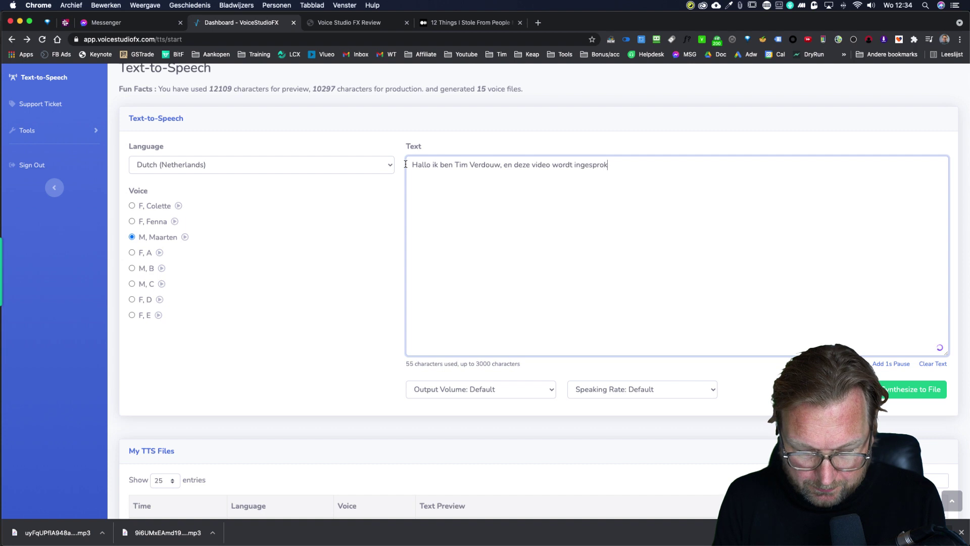
pyautogui.write('en door een voi')
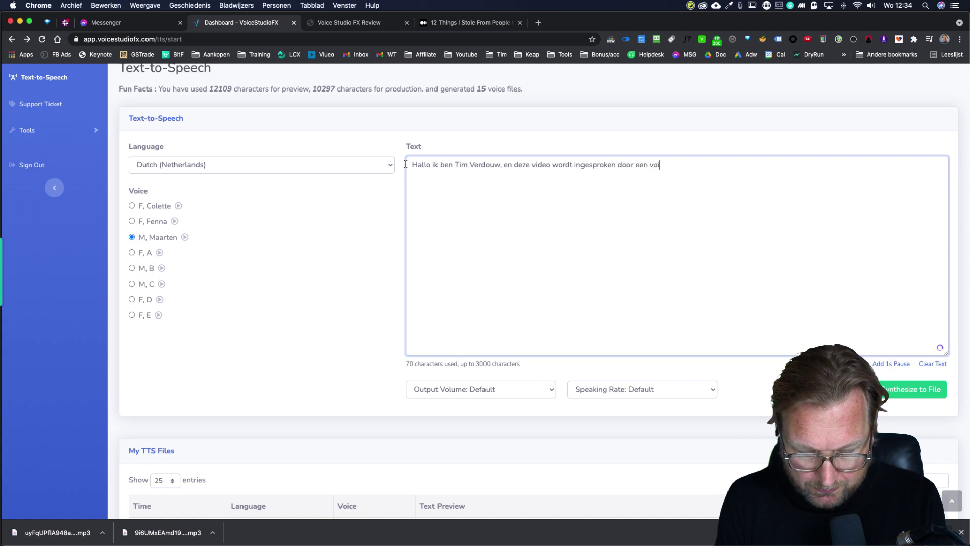
pyautogui.write('ce opver')
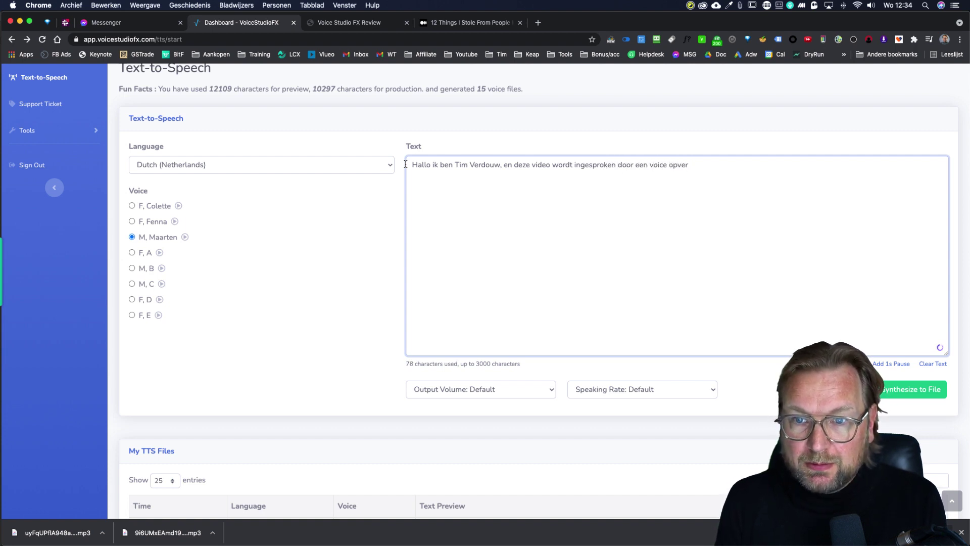
pyautogui.press('BackSpace')
pyautogui.press('BackSpace')
pyautogui.press('BackSpace')
pyautogui.press('BackSpace')
pyautogui.write('ver')
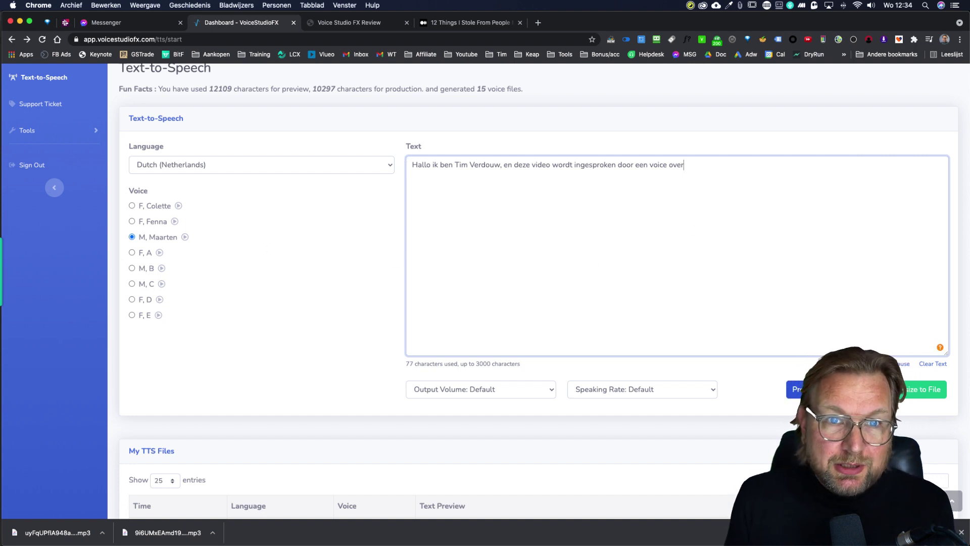
pyautogui.click(796, 389)
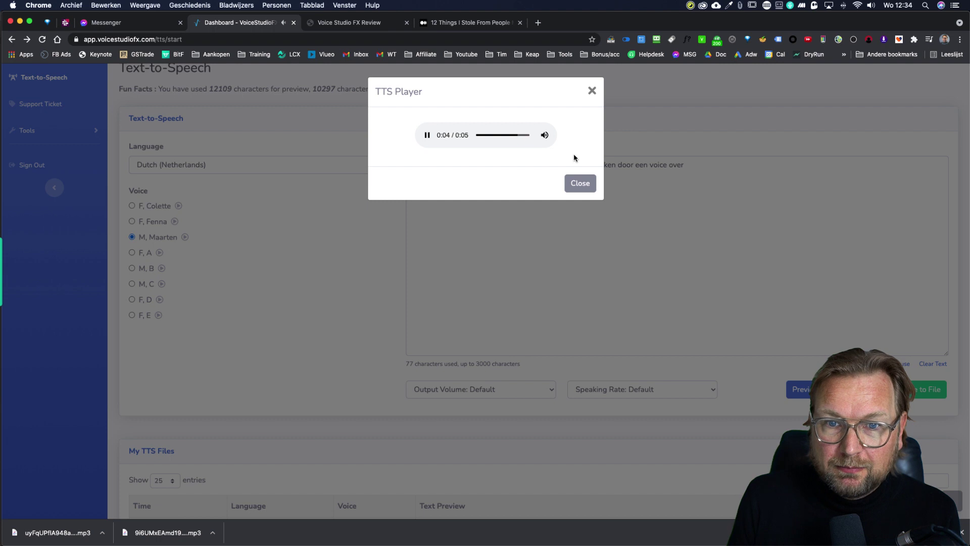
pyautogui.click(580, 183)
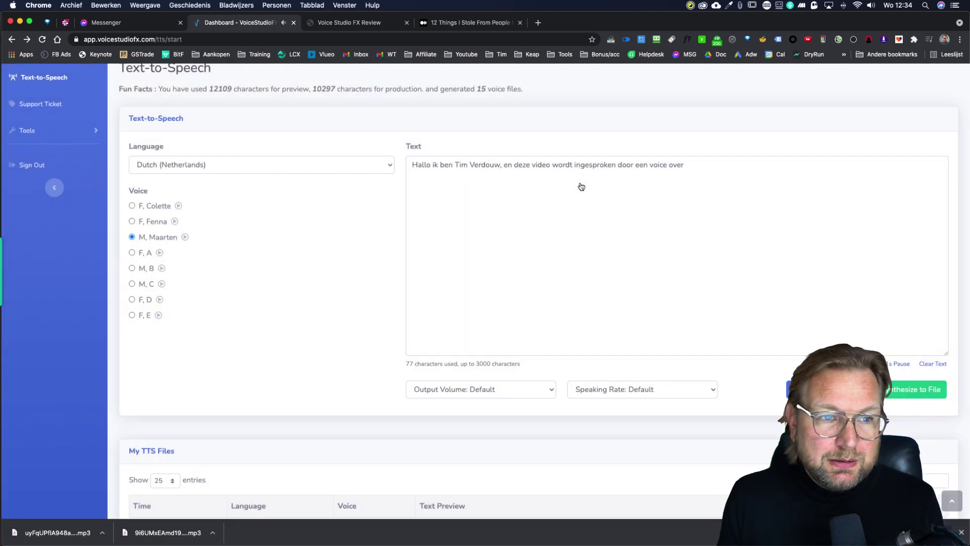
# Change the speech language to English (India)
pyautogui.click(266, 165)
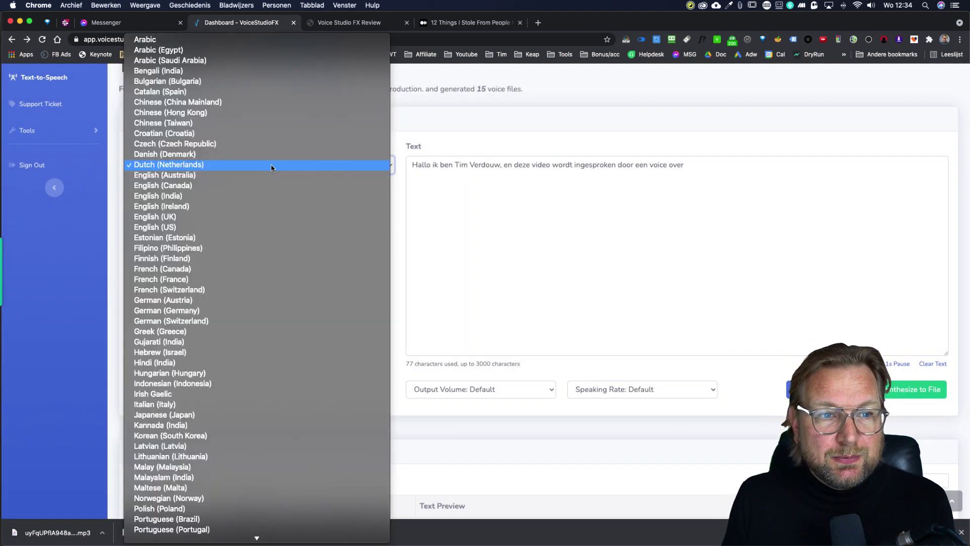
pyautogui.scroll(-5, 302, 272)
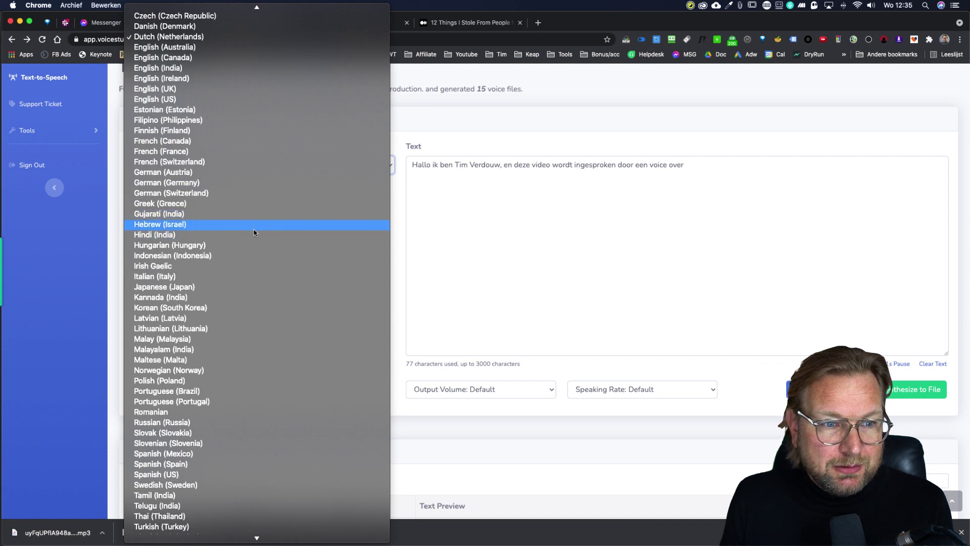
pyautogui.scroll(-2, 253, 232)
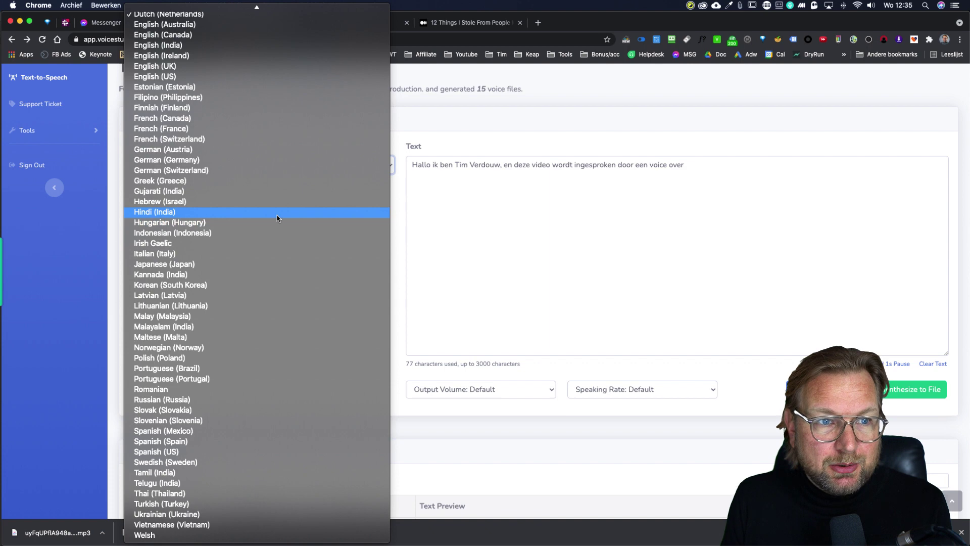
pyautogui.scroll(5, 277, 218)
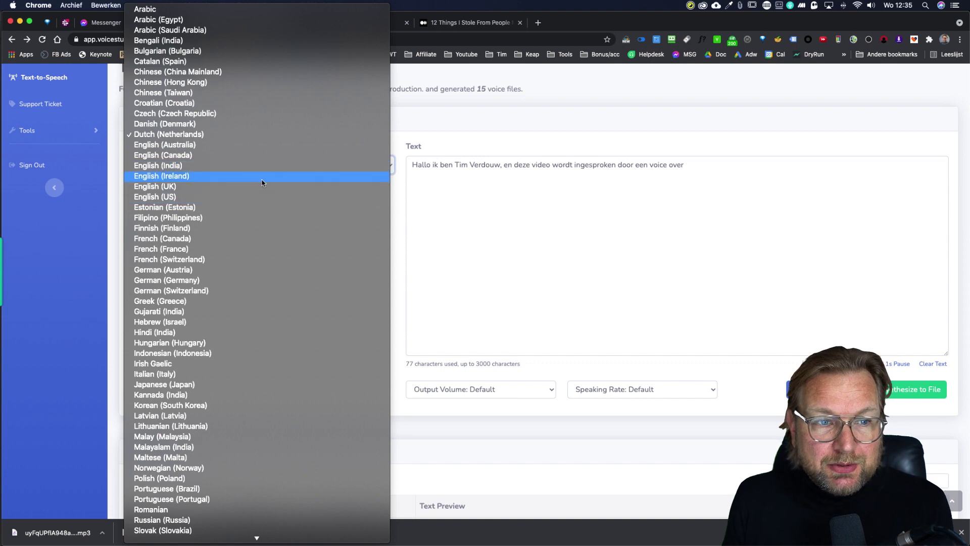
pyautogui.click(164, 170)
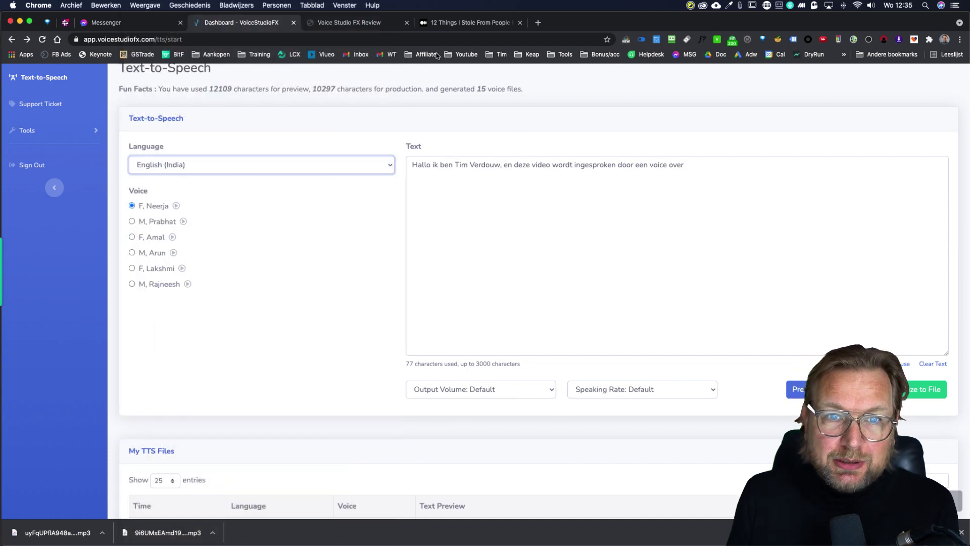
# Copy the to-do-list advice paragraph from the Medium article
pyautogui.click(445, 22)
pyautogui.scroll(-5, 464, 212)
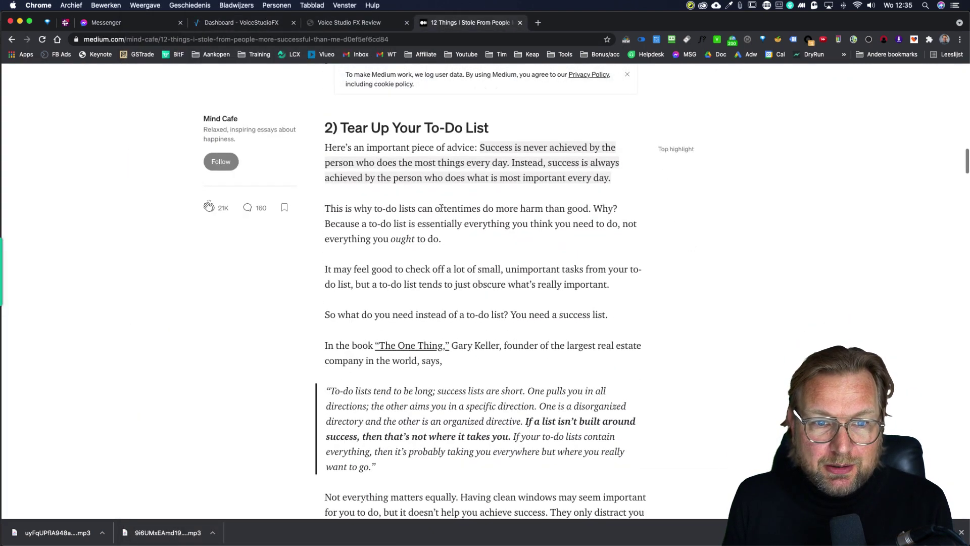
pyautogui.moveTo(643, 181); pyautogui.dragTo(332, 148)
pyautogui.press('super+c')
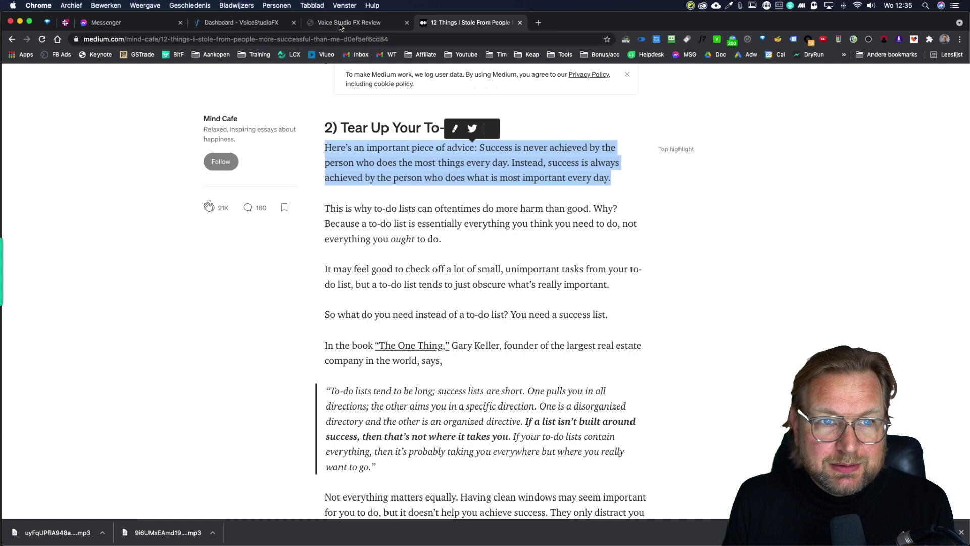
pyautogui.click(252, 22)
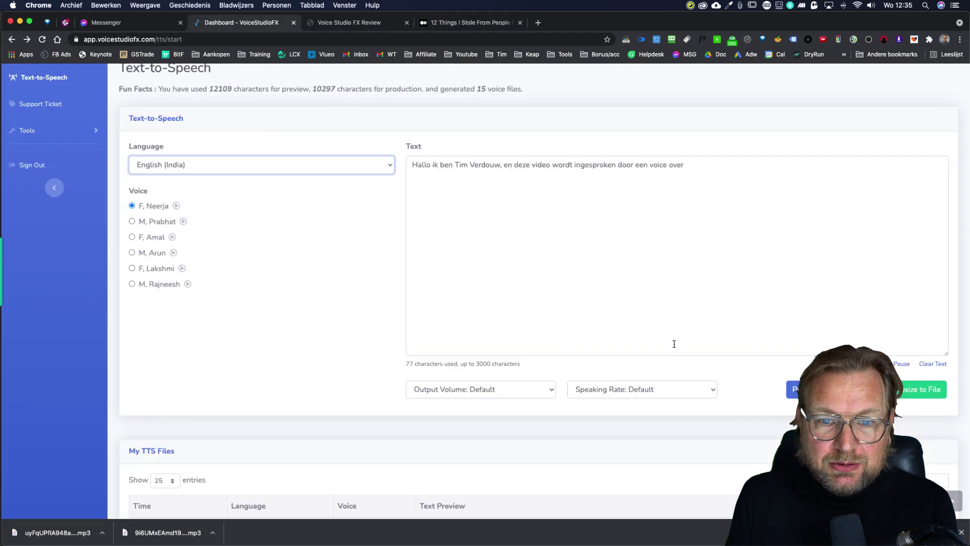
# Replace the Dutch line with the copied advice paragraph
pyautogui.click(664, 169)
pyautogui.press('super+a')
pyautogui.press('super+v')
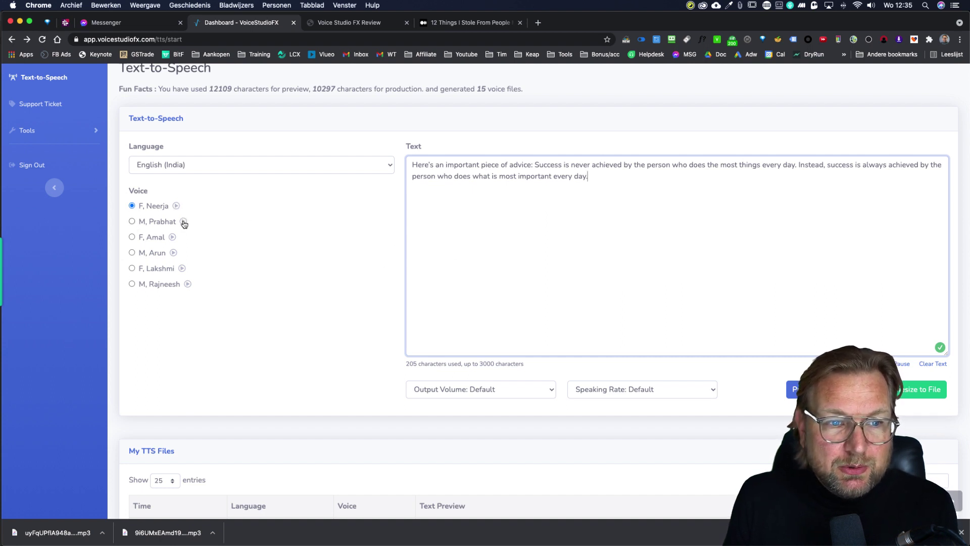
# Sample the Prabhat voice, preview the paragraph in Neerja, then go to the Voice Studio FX Review page
pyautogui.click(184, 222)
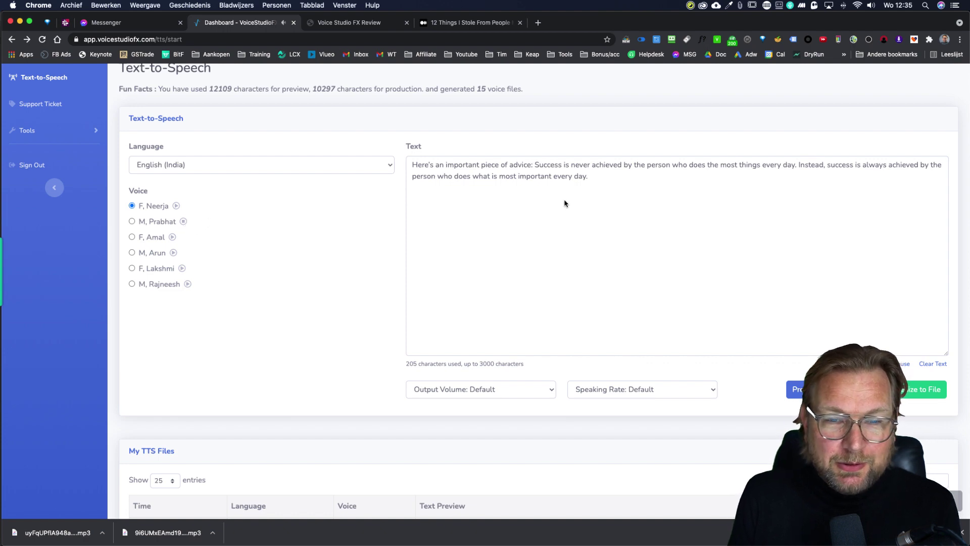
pyautogui.click(804, 389)
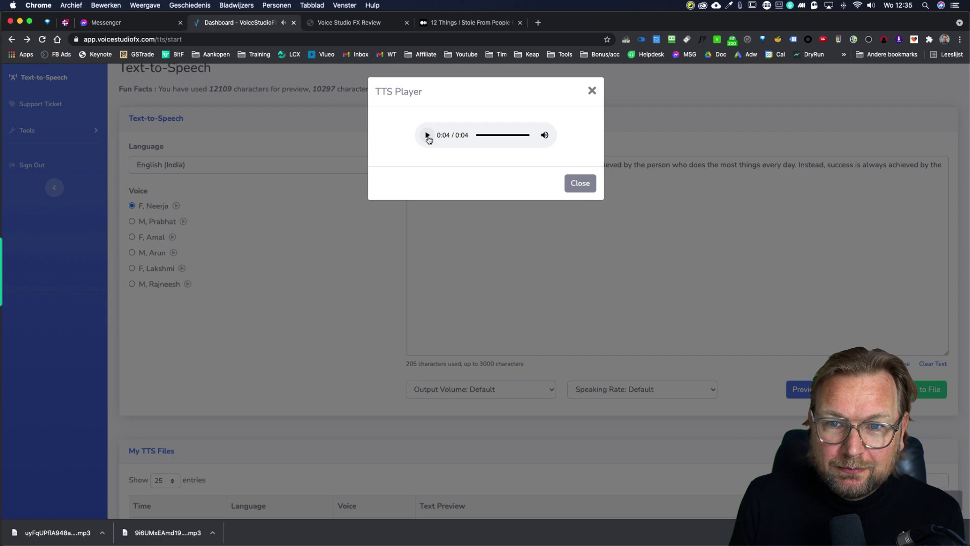
pyautogui.click(592, 91)
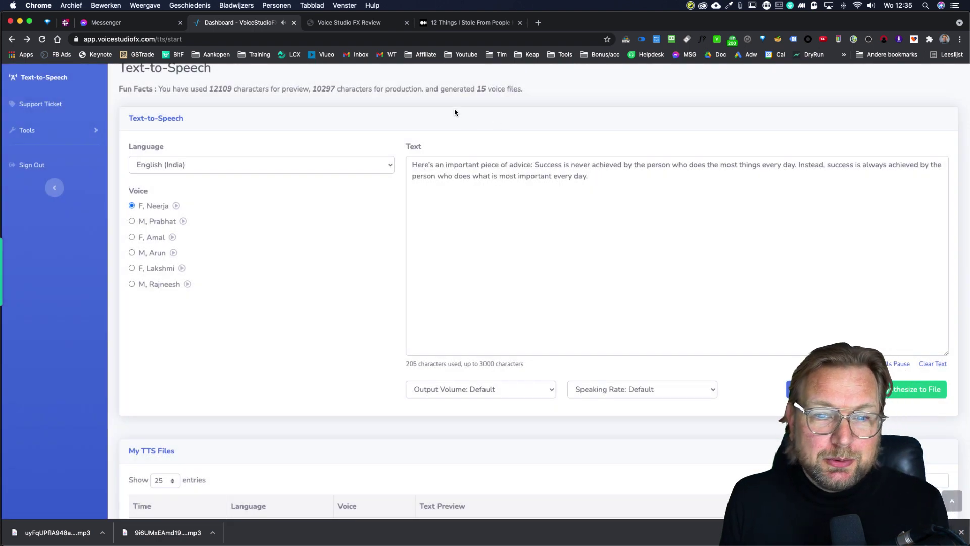
pyautogui.scroll(2, 331, 130)
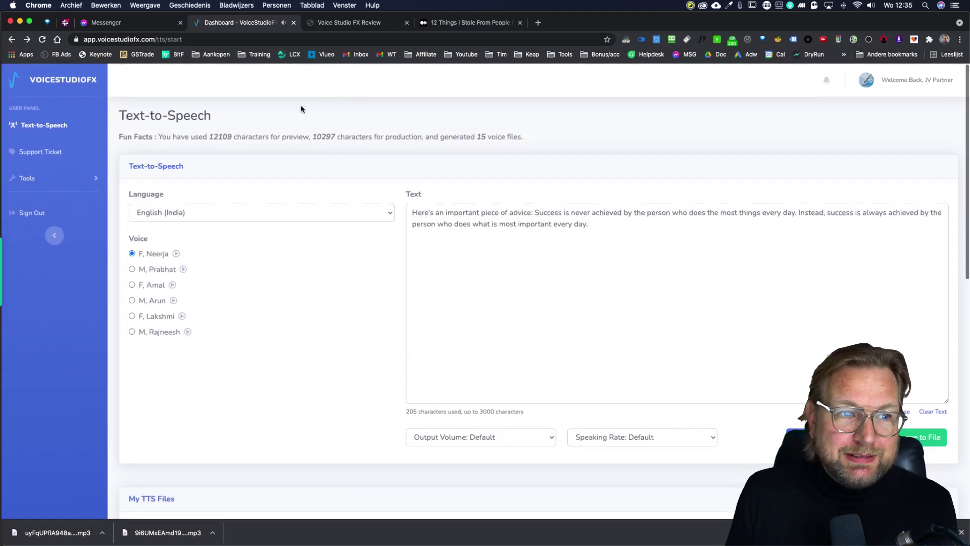
pyautogui.click(334, 26)
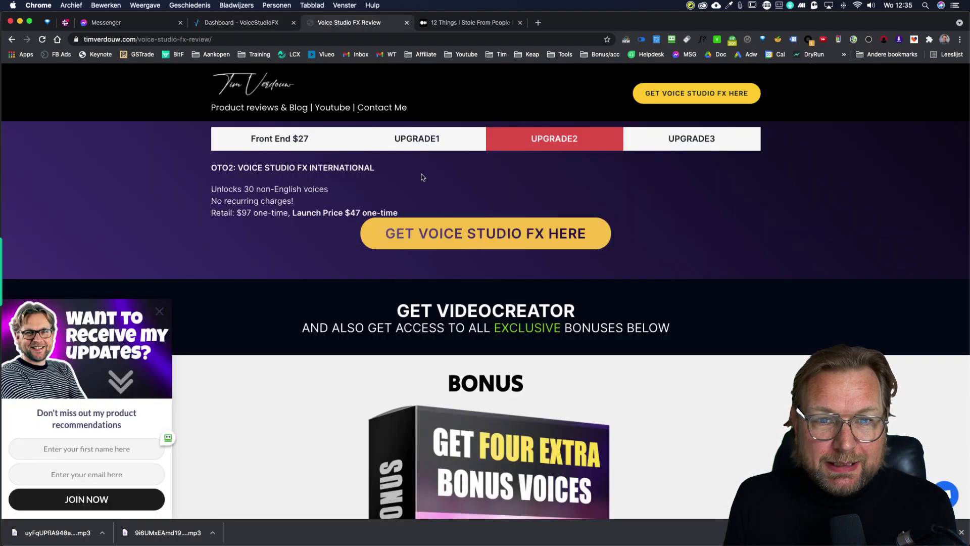
# Show UPGRADE3 Agency pricing, highlighting the $197 one-time deal and unlimited conversion credits
pyautogui.click(698, 137)
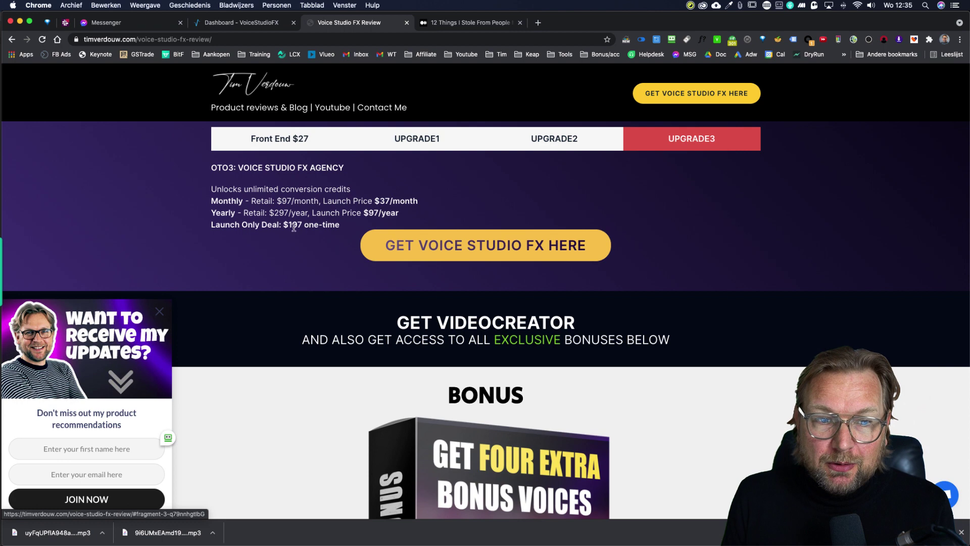
pyautogui.moveTo(284, 226); pyautogui.dragTo(347, 229)
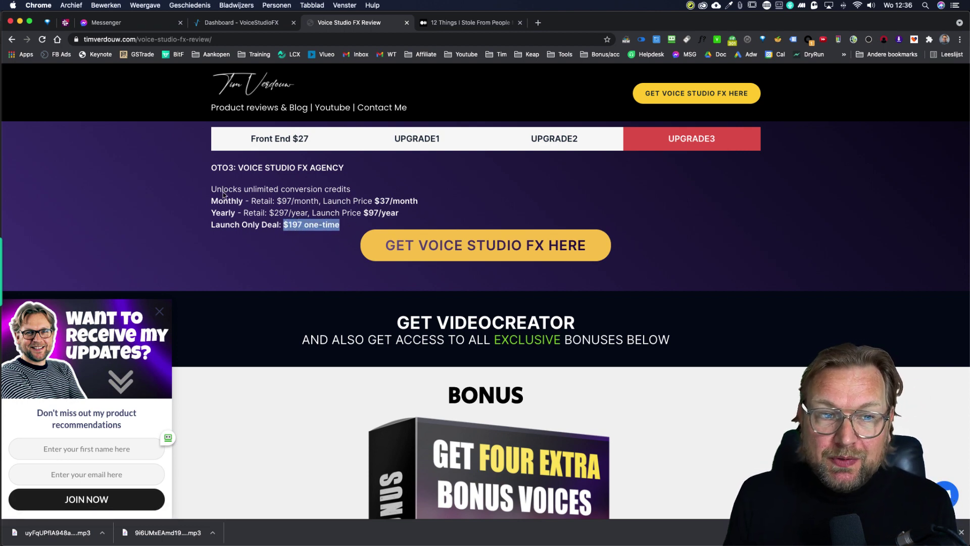
pyautogui.moveTo(211, 189); pyautogui.dragTo(361, 190)
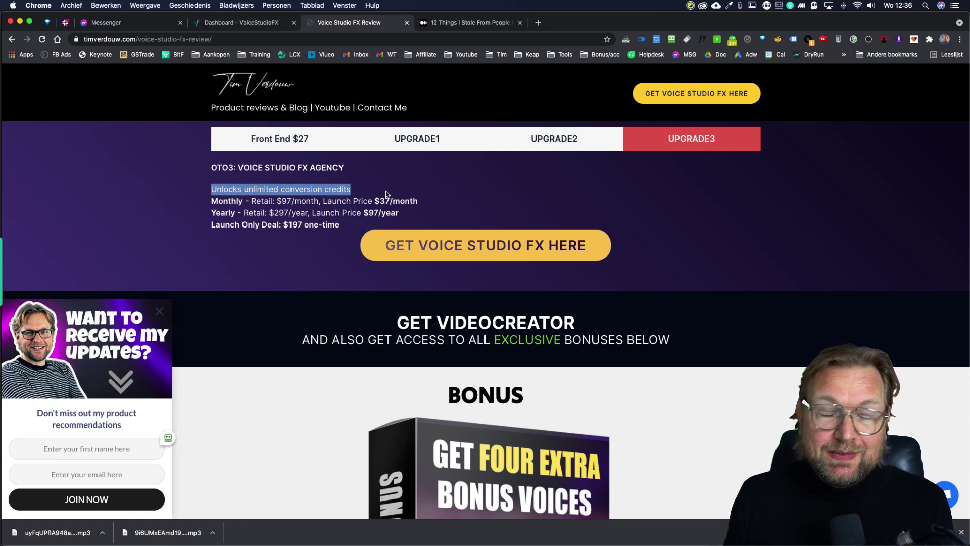
pyautogui.moveTo(343, 223); pyautogui.dragTo(282, 228)
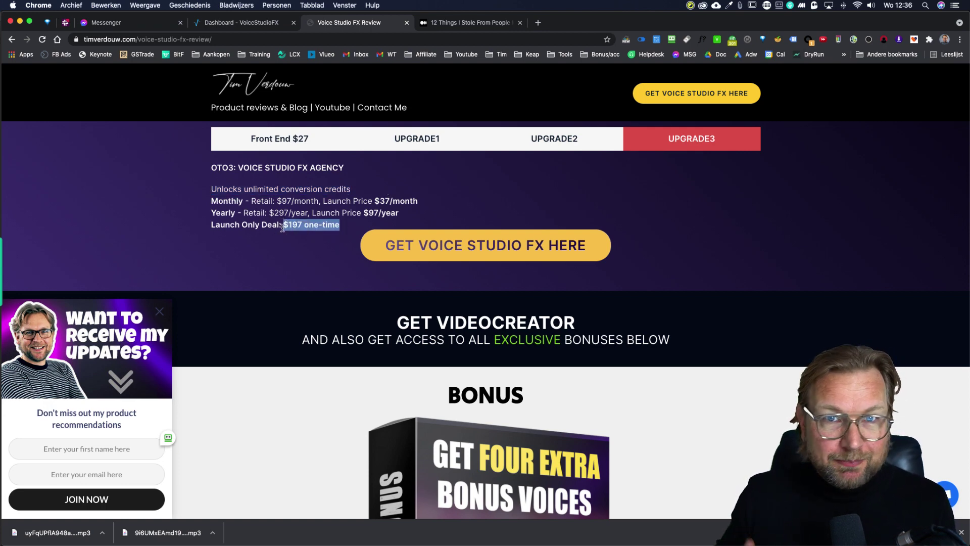